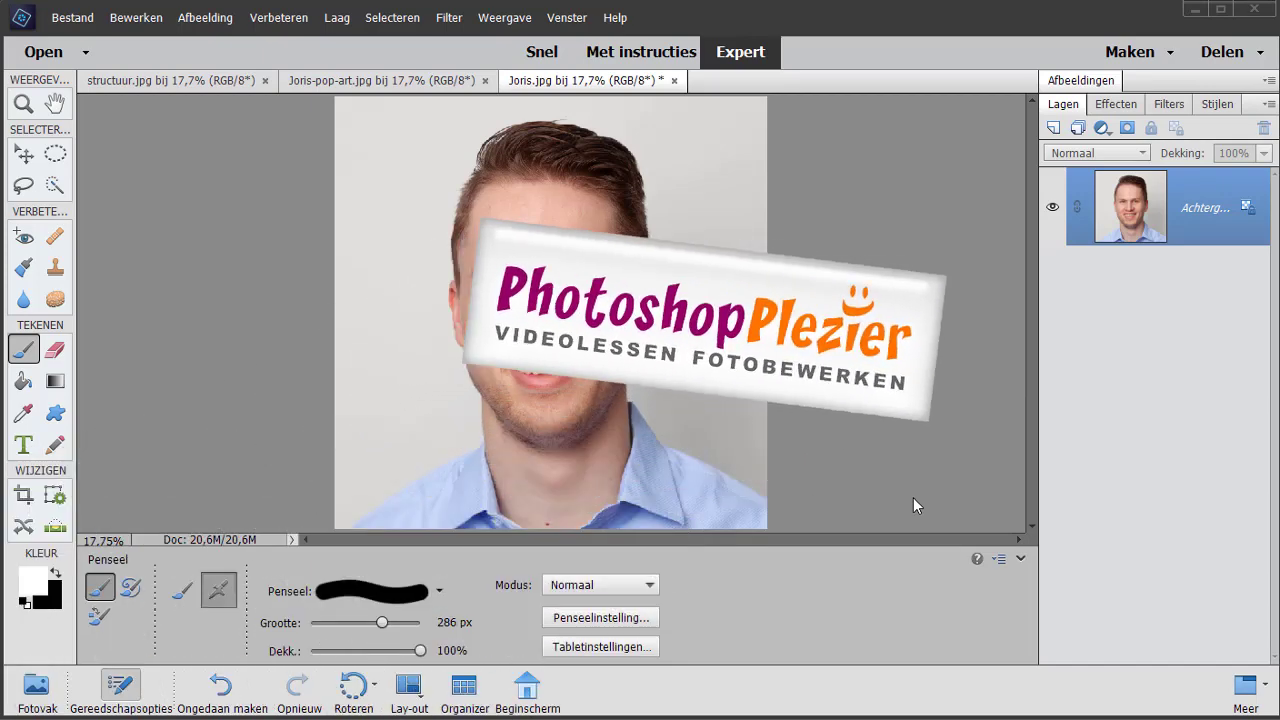
- Compare the finished pop-art preview with the original portrait, viewing it at 100% and fit-to-window
left_click(387, 80)
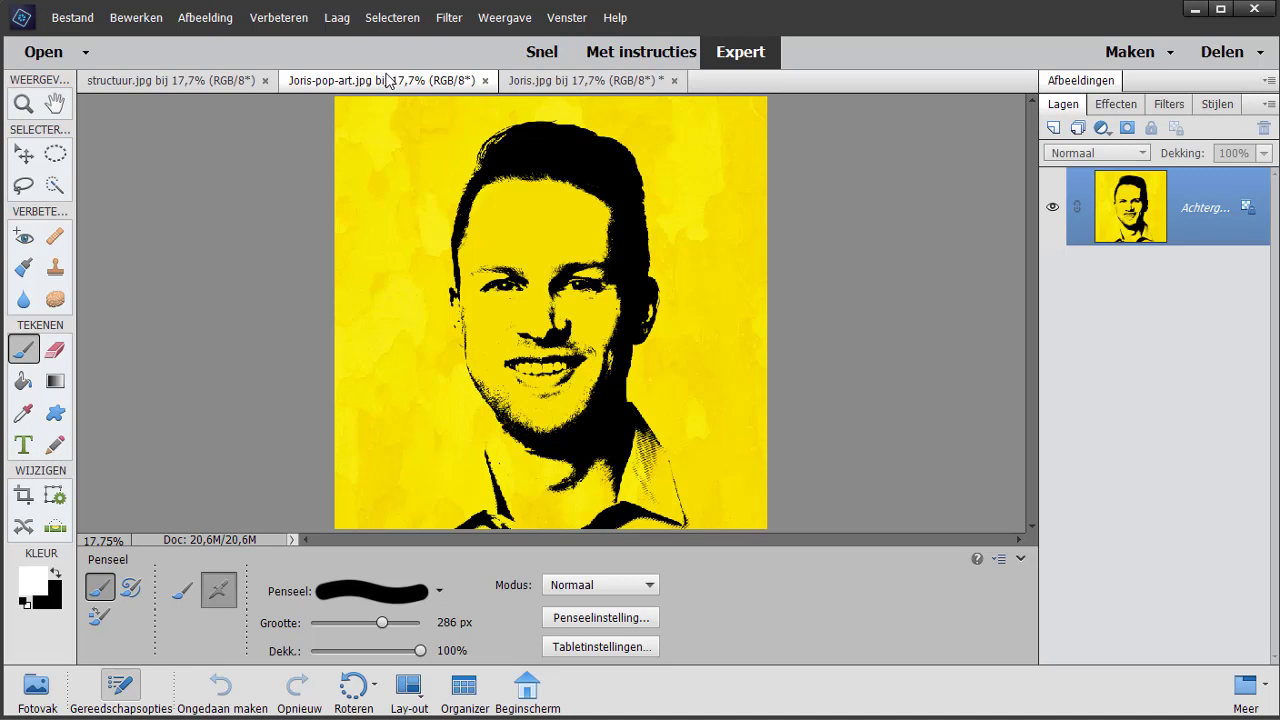
left_click(536, 81)
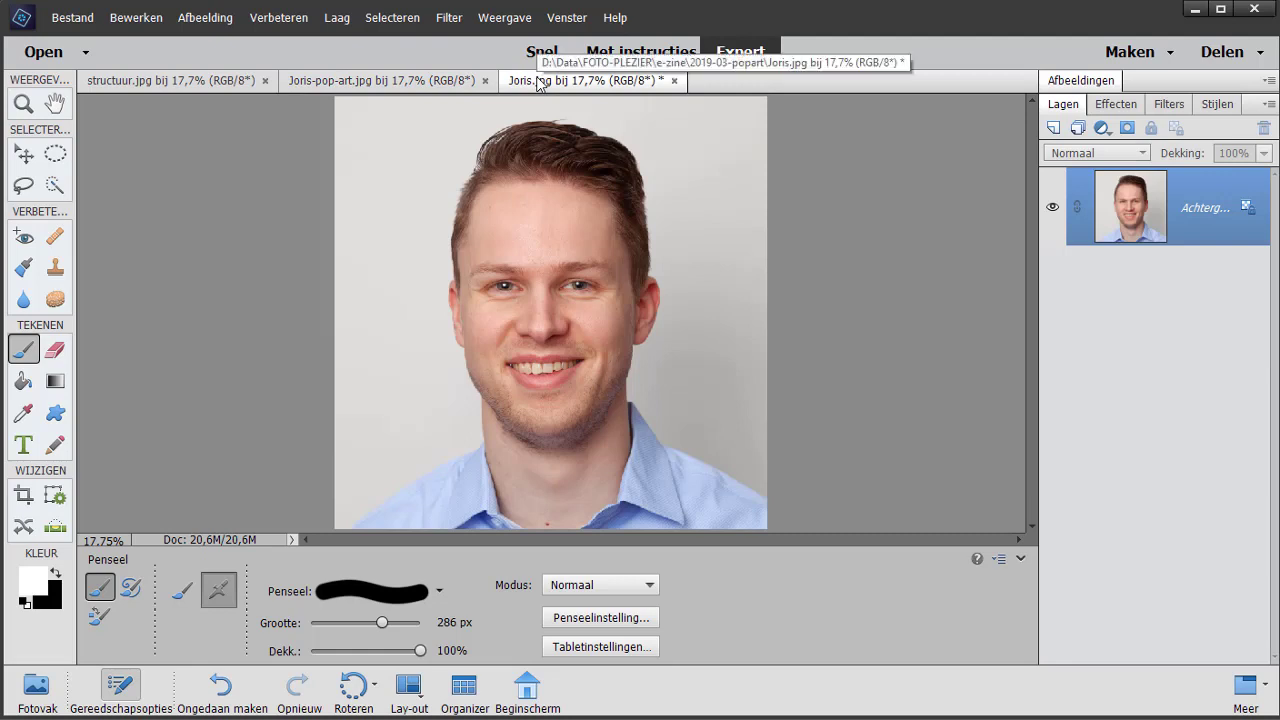
double_click(25, 104)
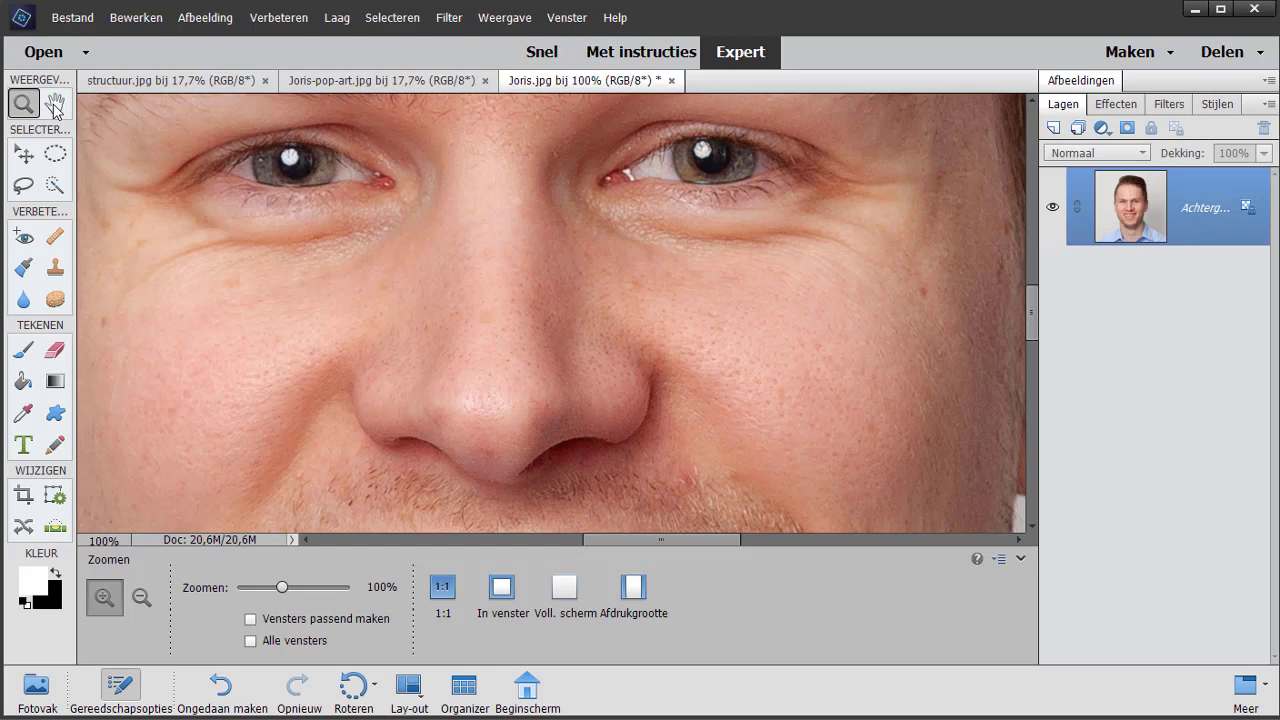
double_click(54, 104)
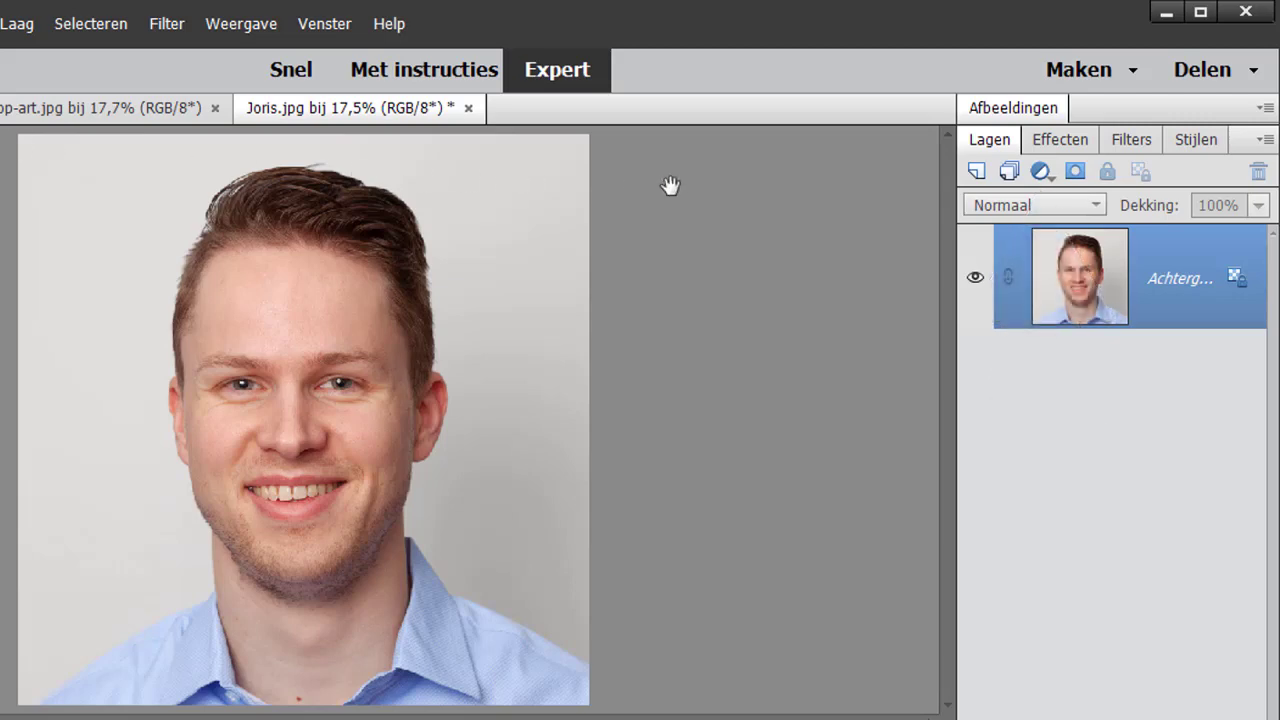
- Try out a Drempel threshold adjustment layer around level 154, then delete it
left_click(1041, 171)
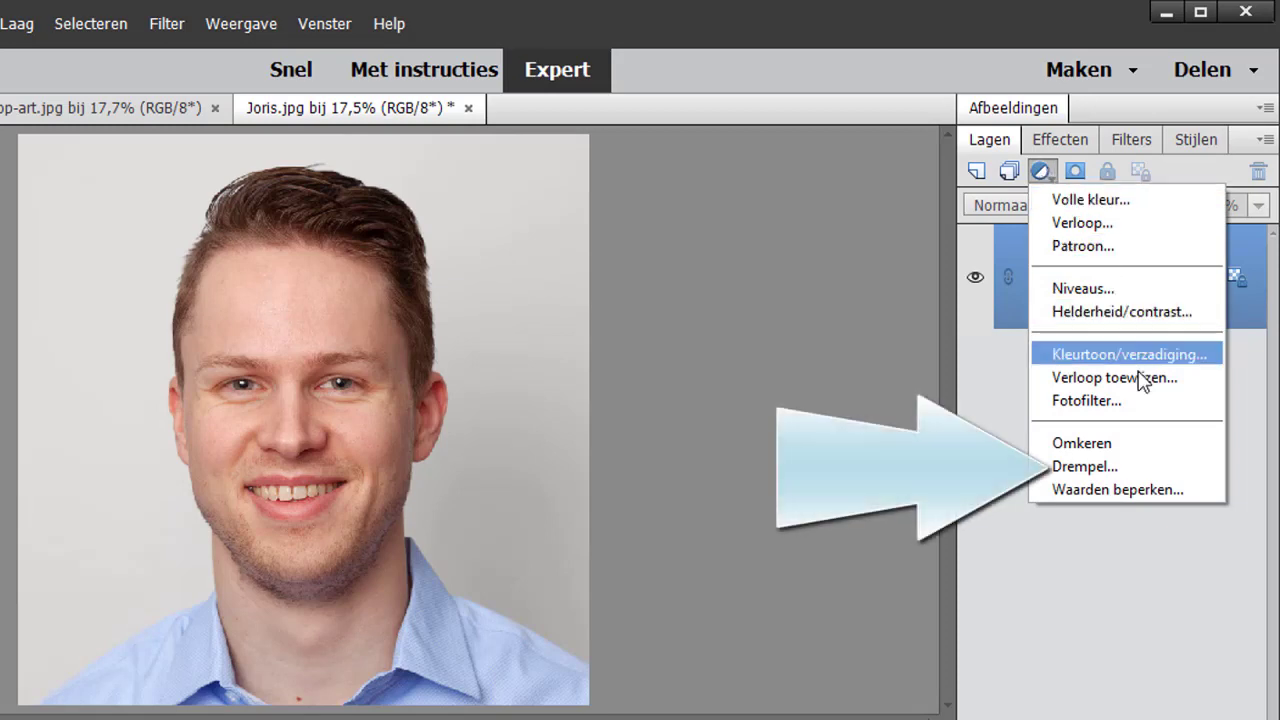
left_click(1126, 467)
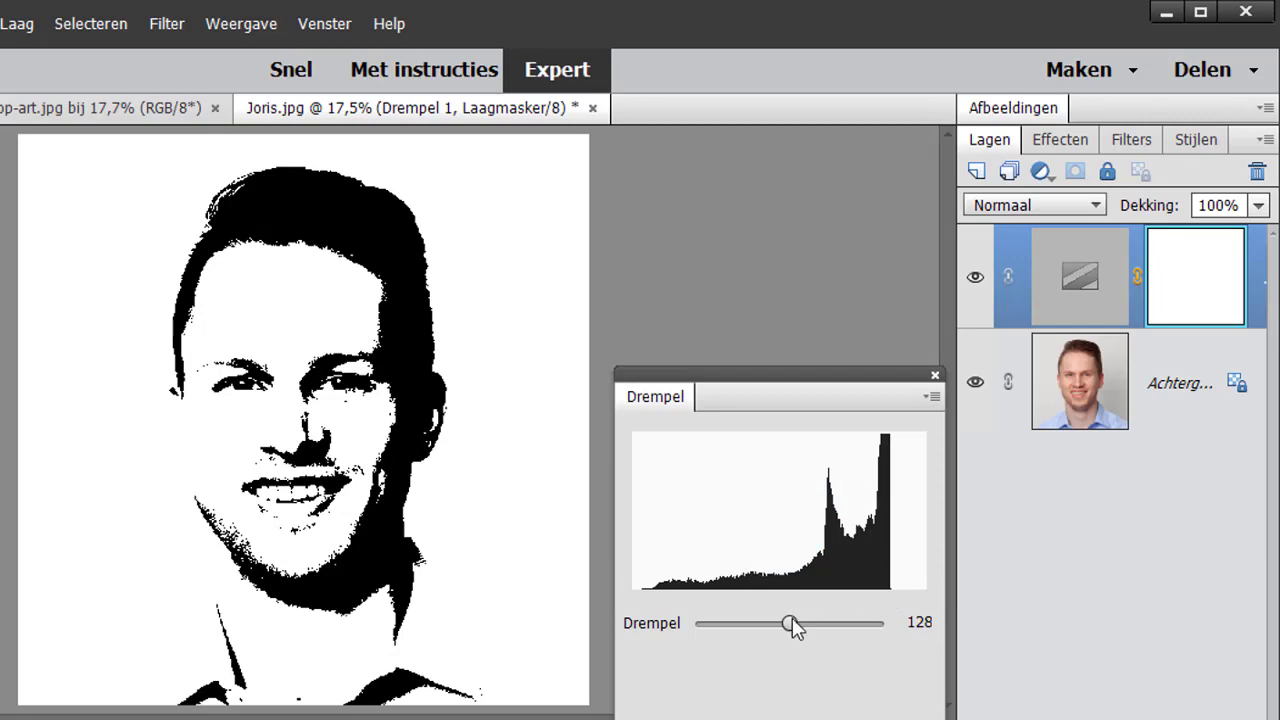
mouse_move(789, 623)
left_mouse_down()
mouse_move(751, 626)
mouse_move(826, 629)
mouse_move(795, 630)
left_mouse_up()
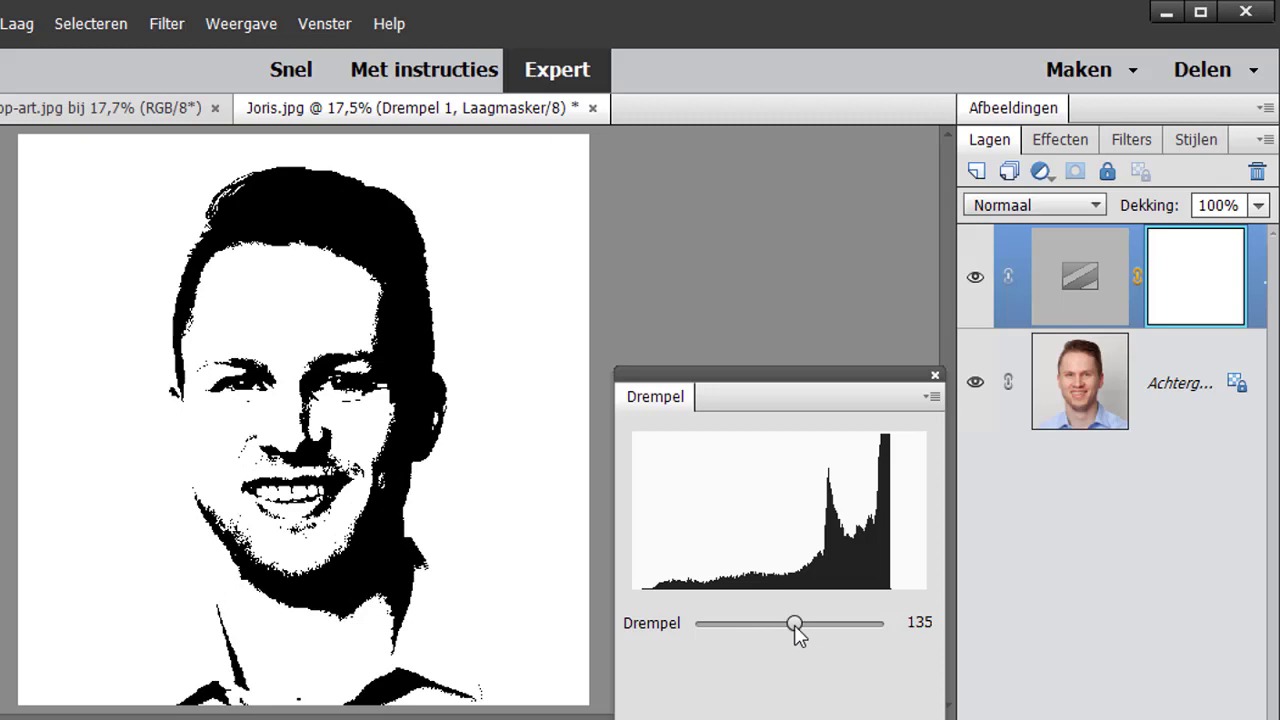
left_click_drag(795, 628, 790, 628)
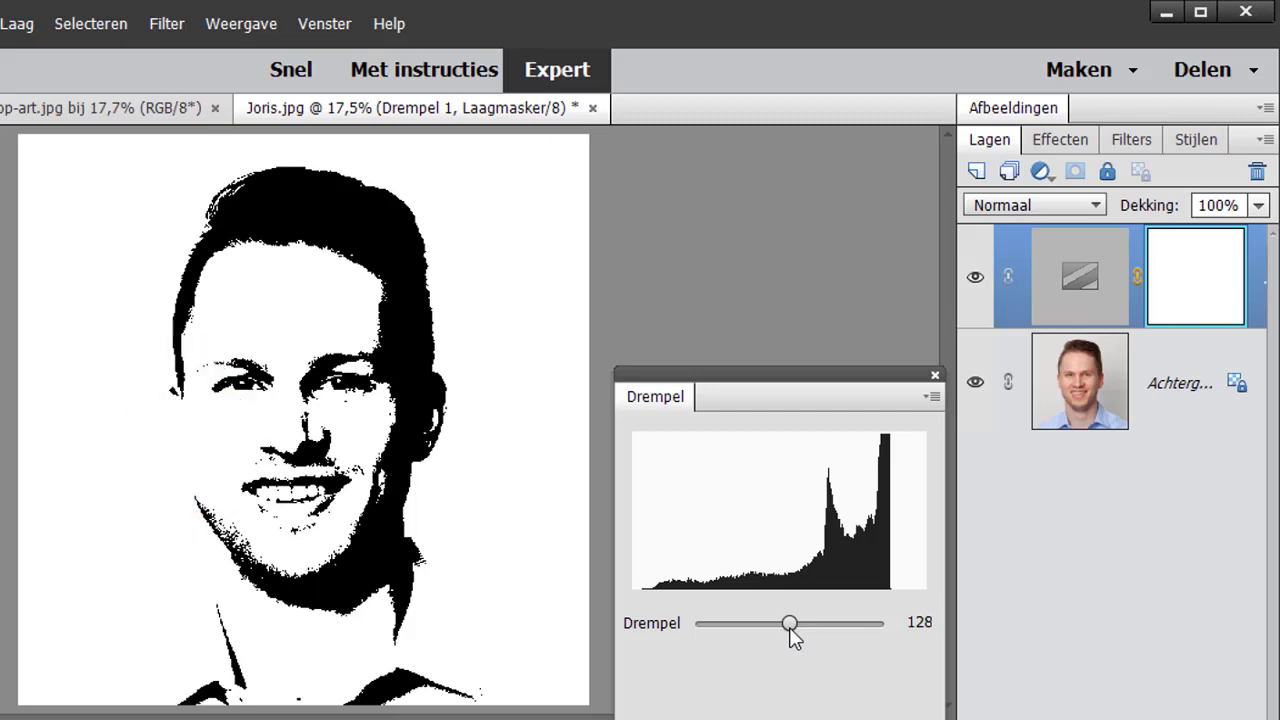
left_click_drag(790, 624, 809, 624)
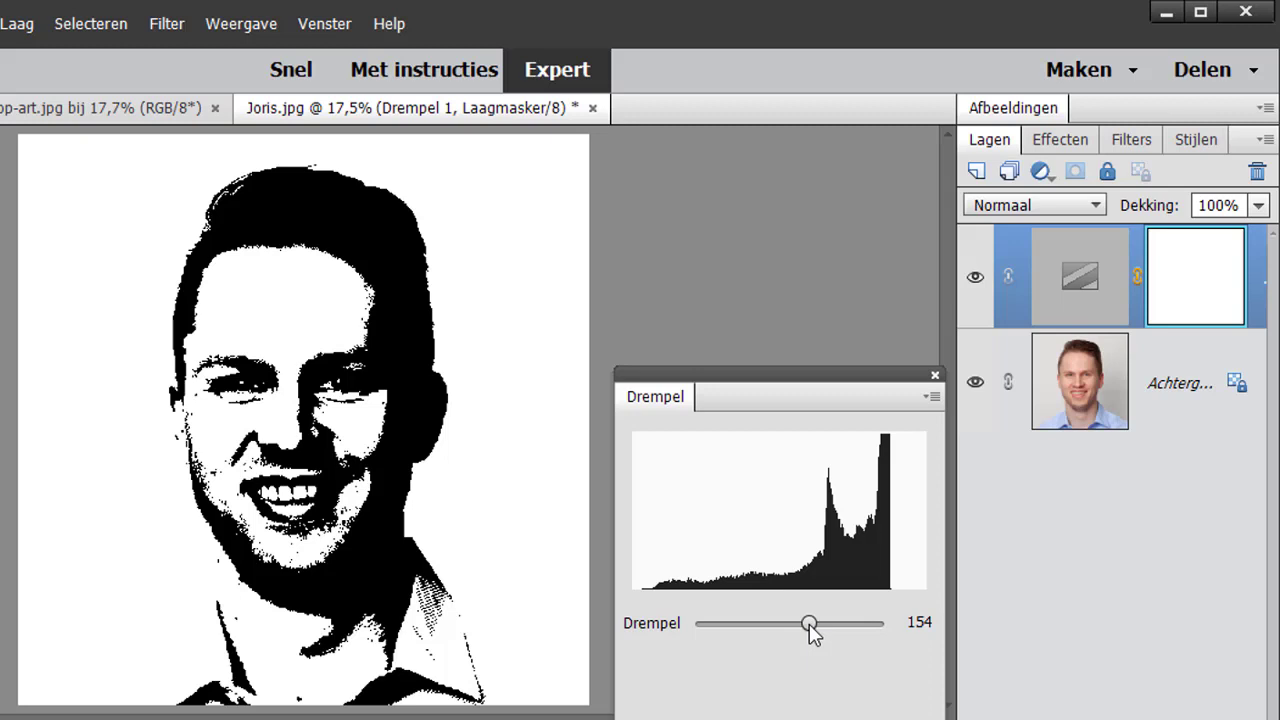
left_click(935, 375)
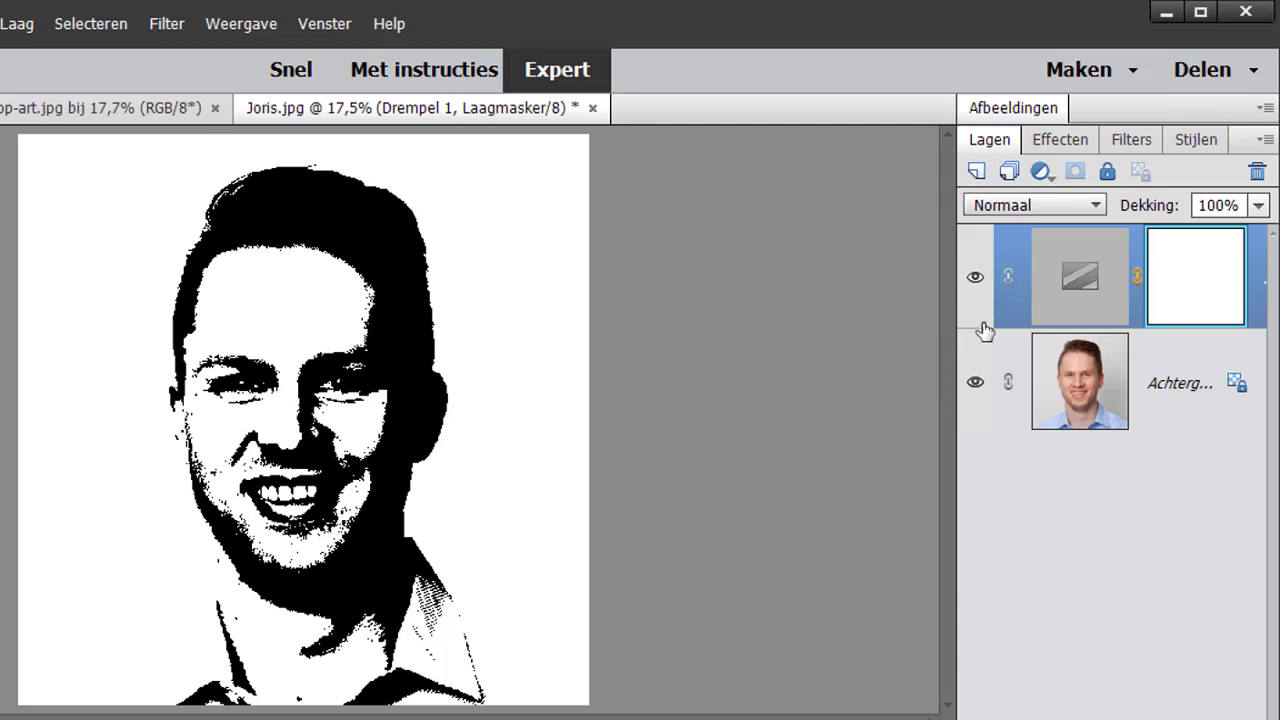
mouse_move(1017, 251)
left_mouse_down()
mouse_move(1141, 192)
mouse_move(1254, 171)
left_mouse_up()
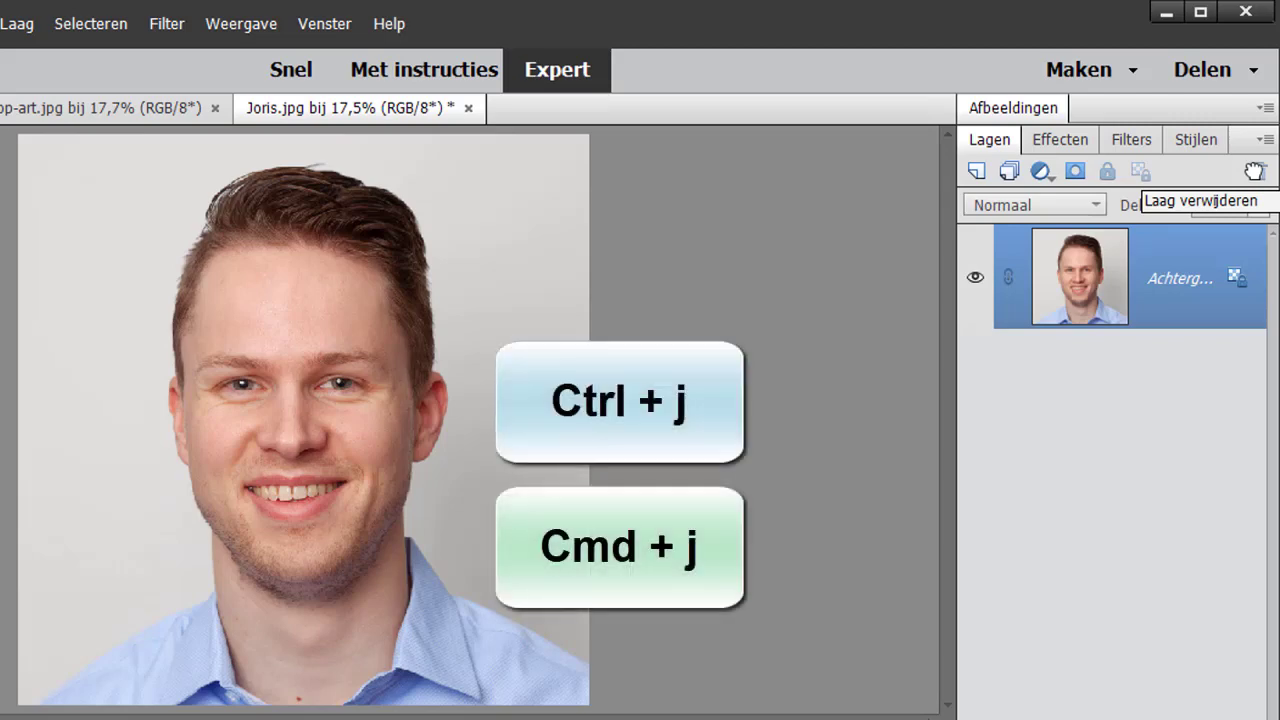
- Duplicate the photo as Laag 1, add a Drempel 152 layer above Achtergrond, then reselect the visible Laag 1
key("ctrl+j")
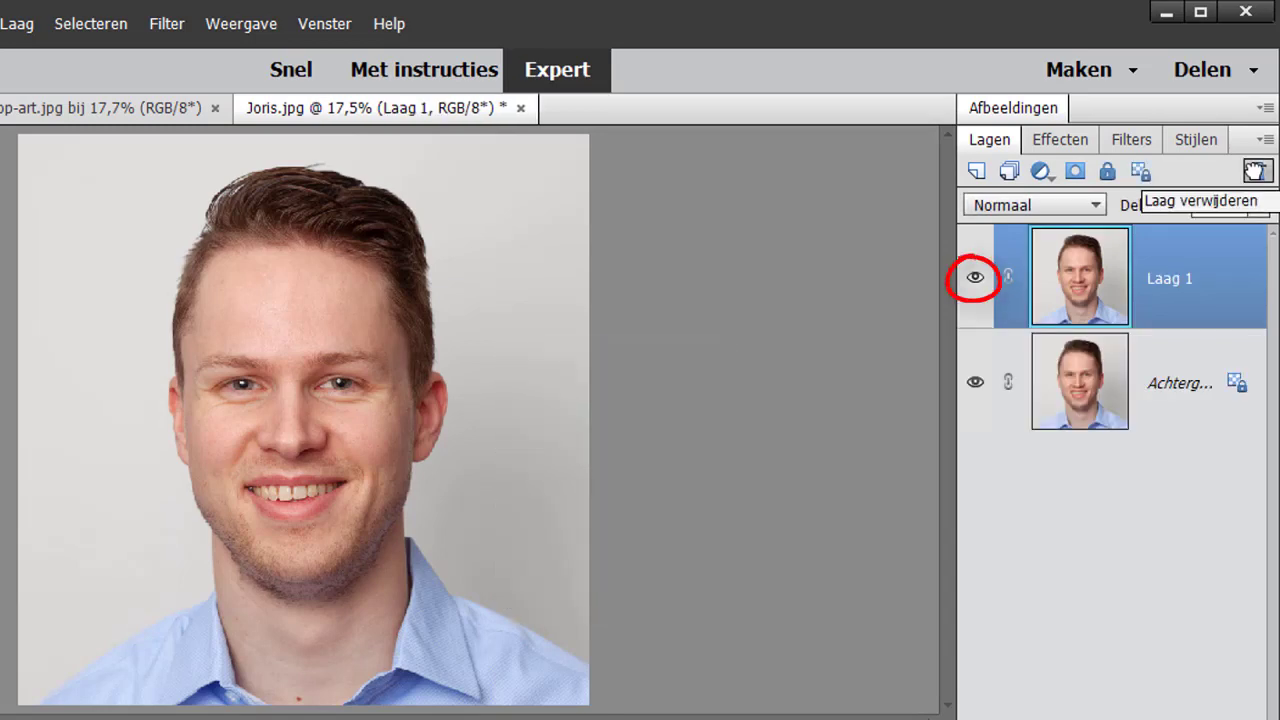
left_click(975, 278)
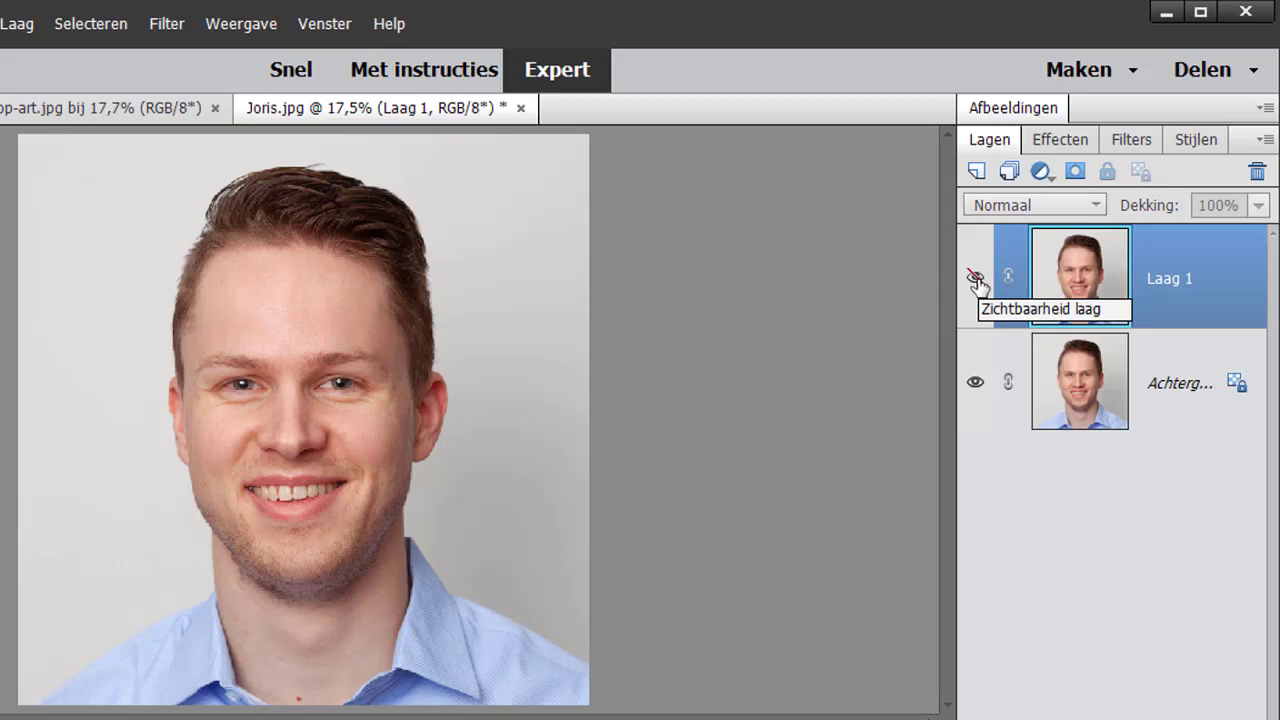
left_click(1161, 365)
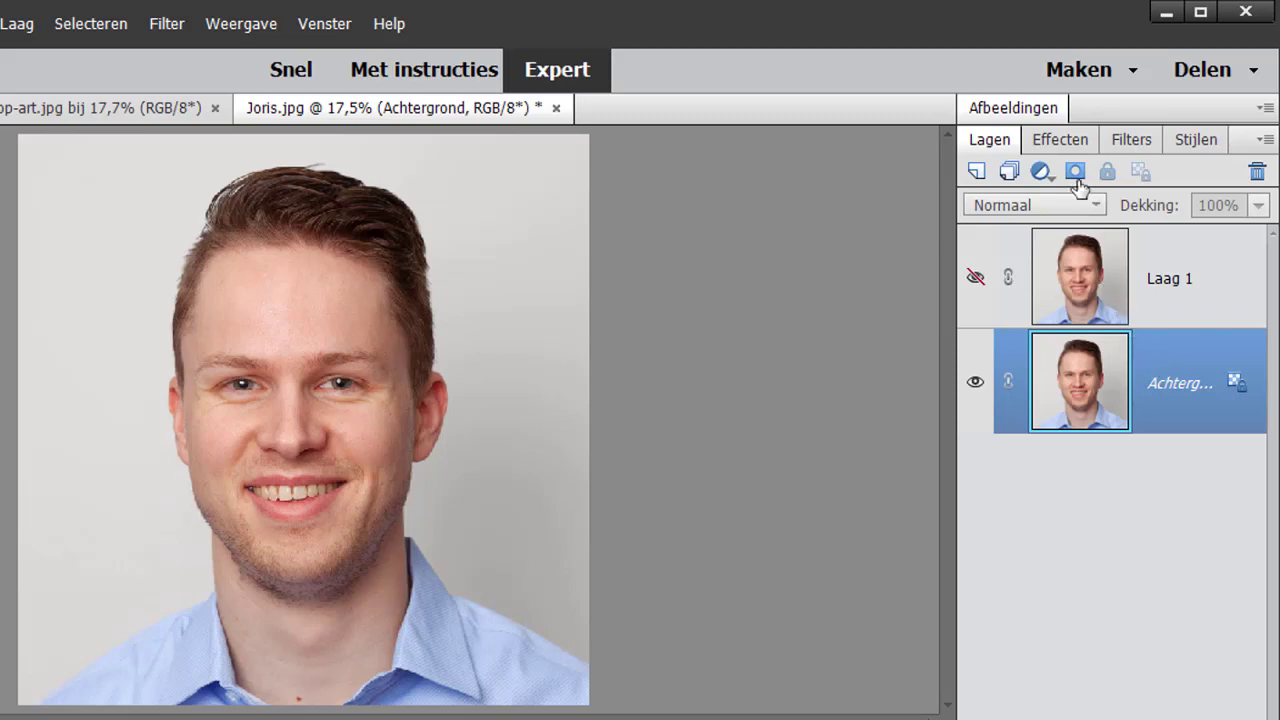
left_click(1044, 171)
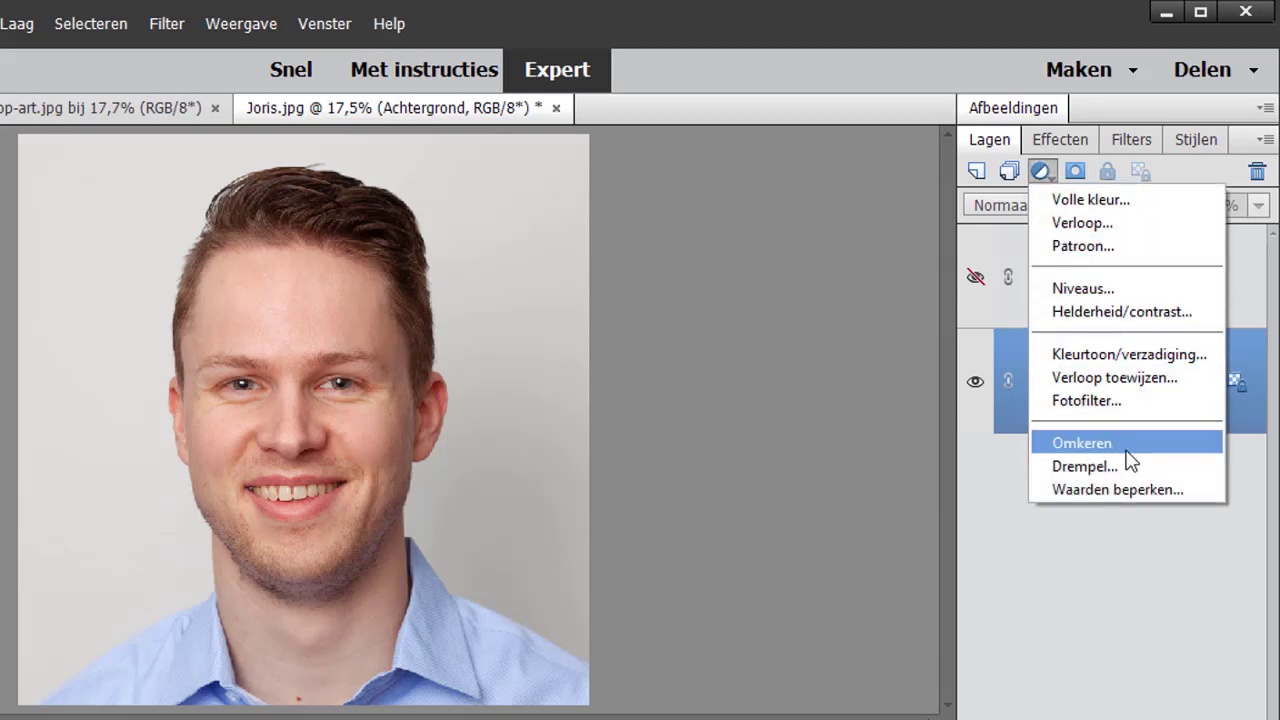
left_click(1085, 466)
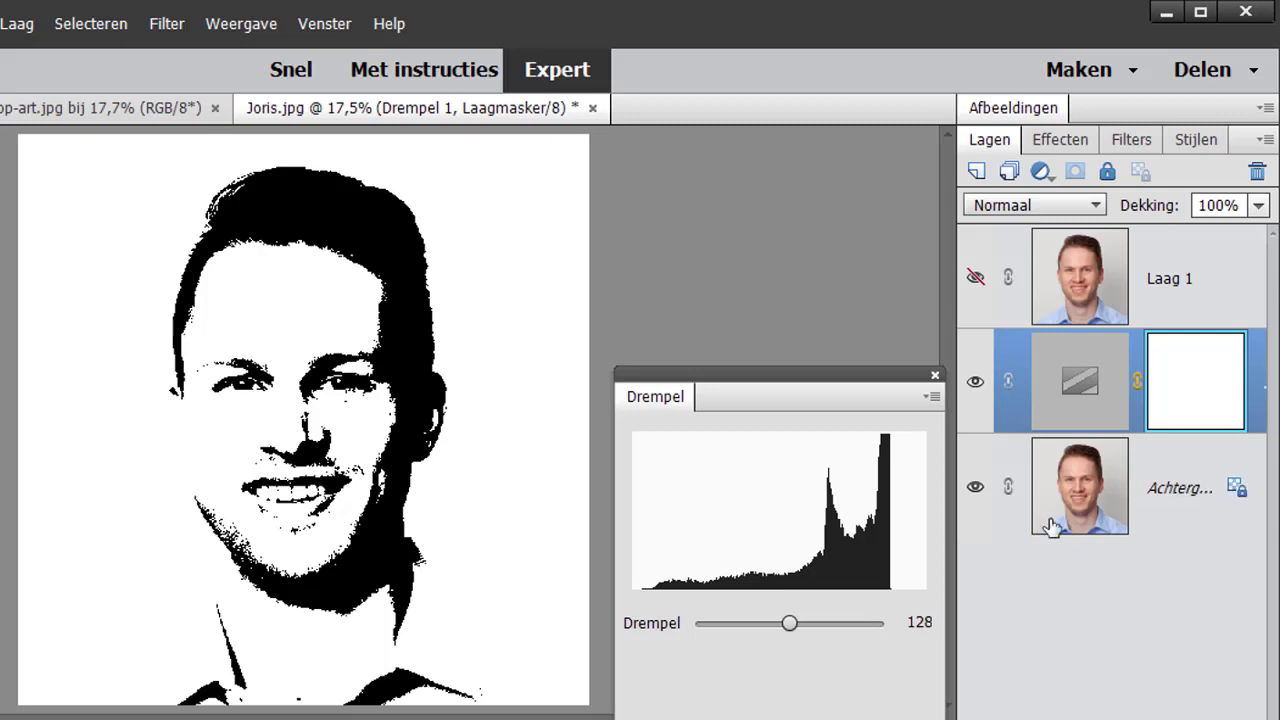
left_click_drag(789, 623, 810, 626)
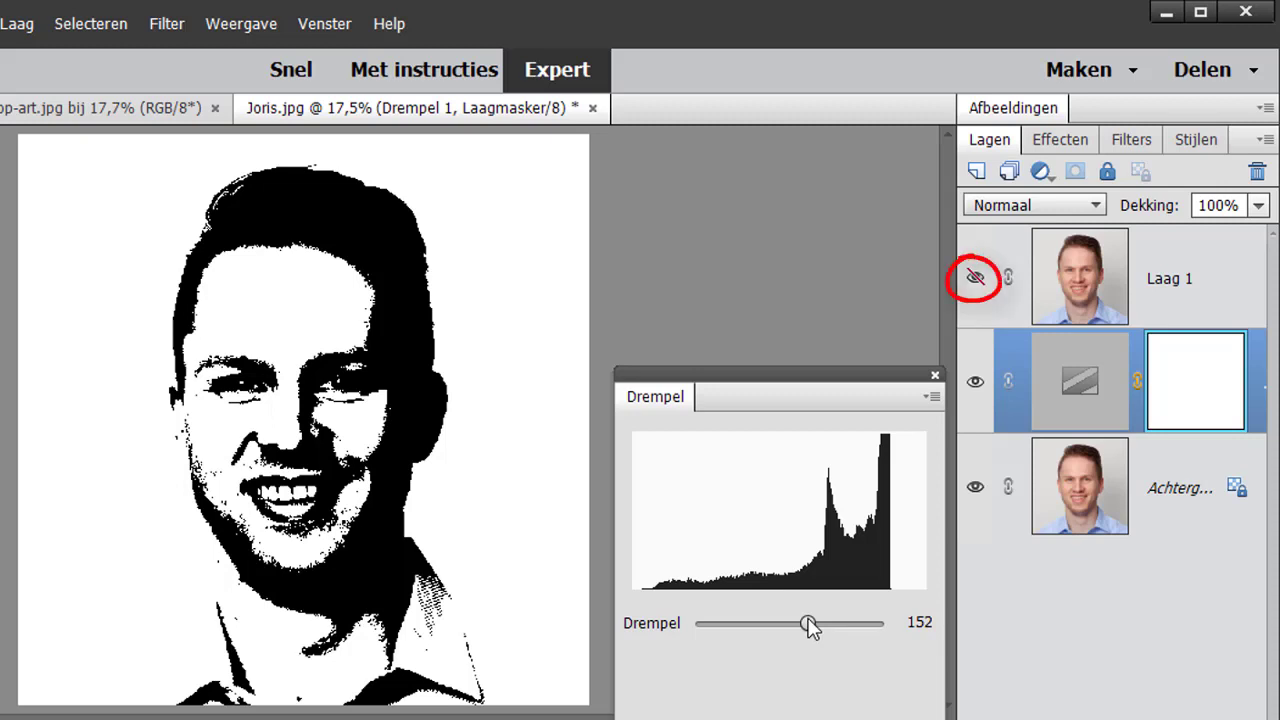
left_click(976, 279)
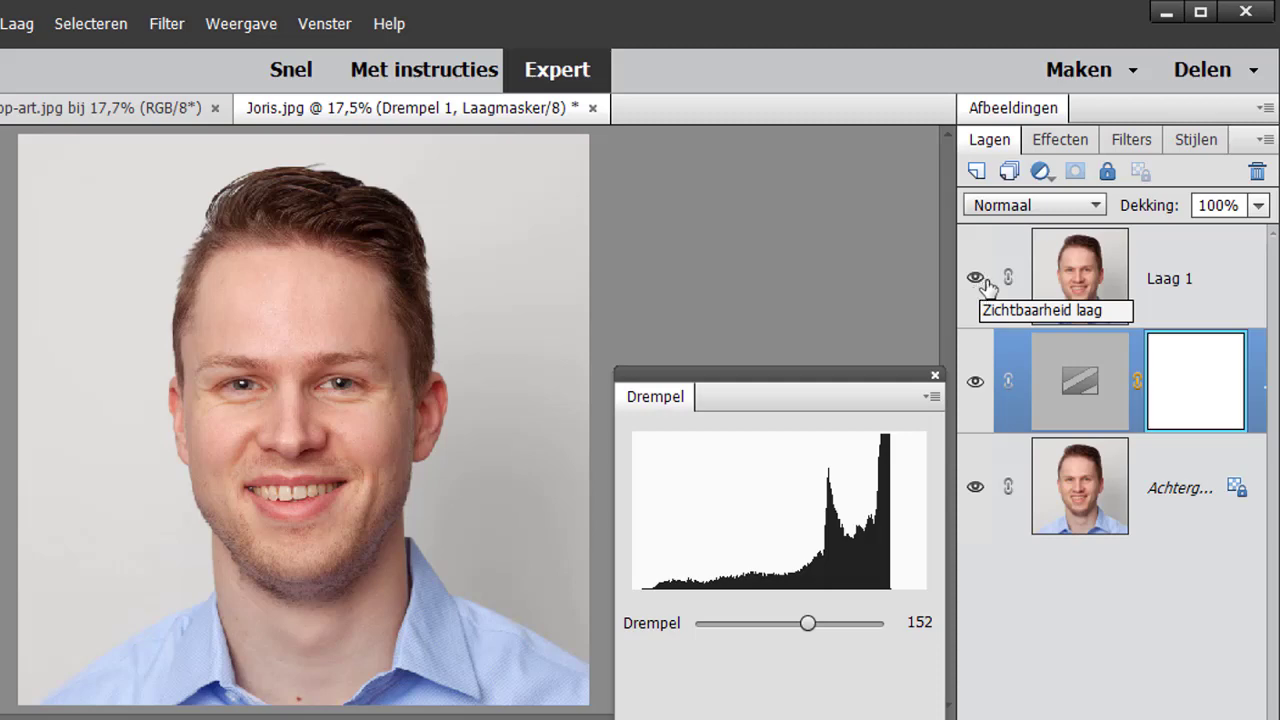
left_click(1165, 245)
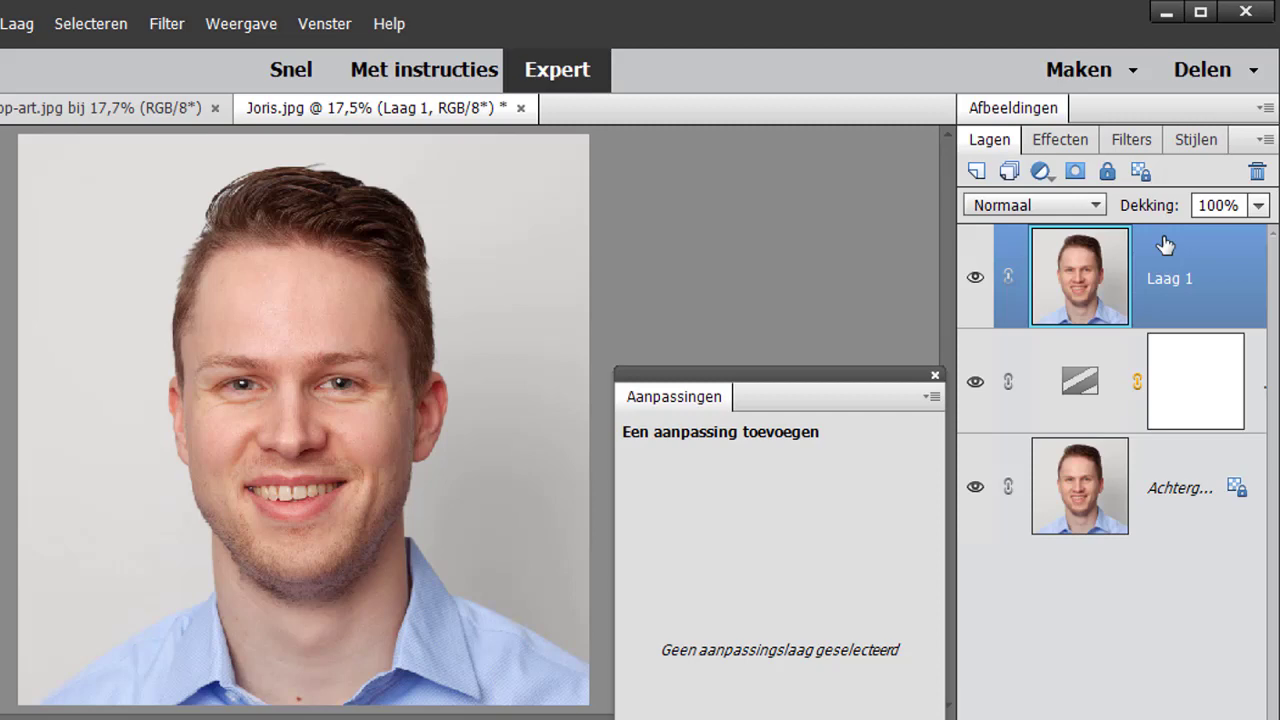
- Add a Drempel threshold layer at default 128 above Laag 1 and close its panel
left_click(1041, 172)
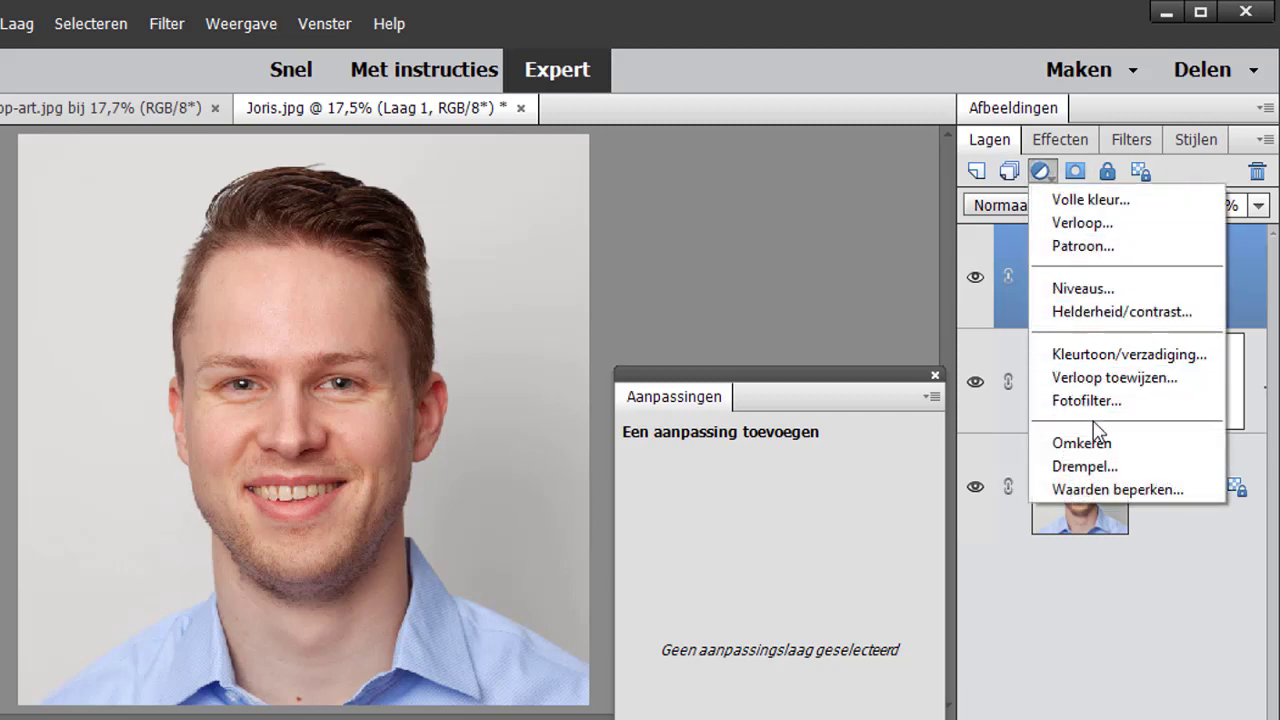
left_click(1093, 462)
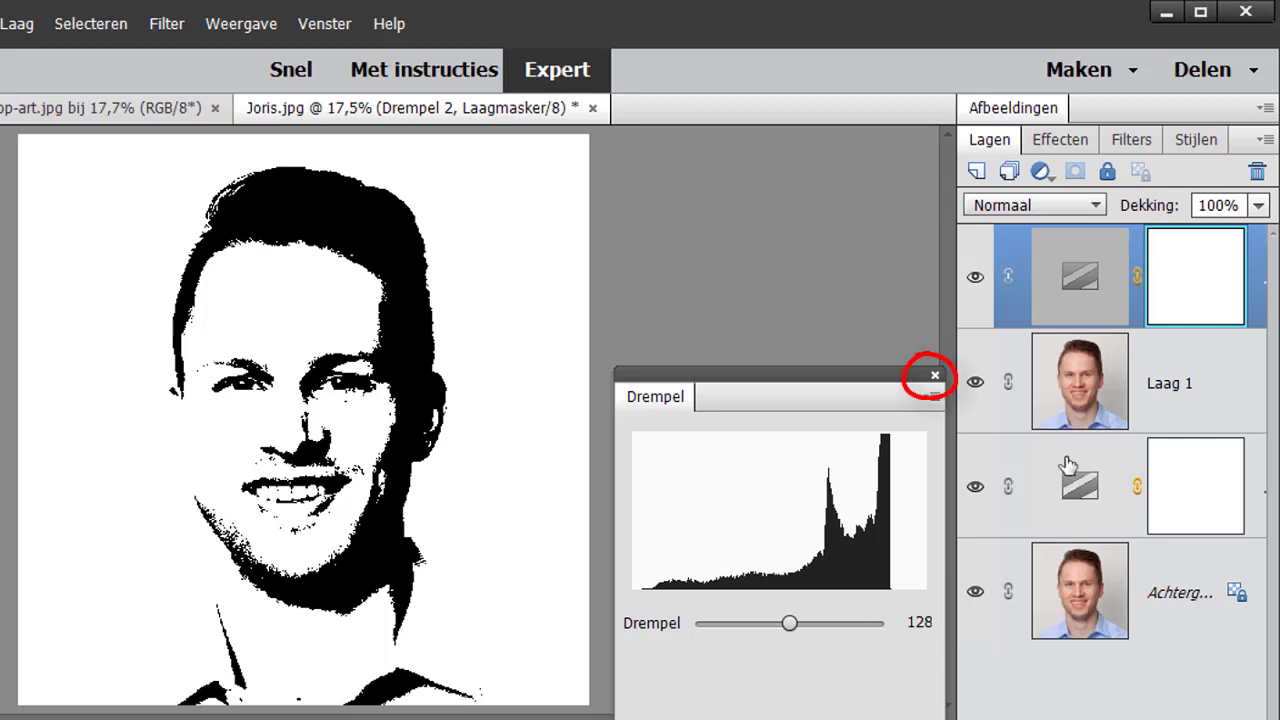
left_click(936, 375)
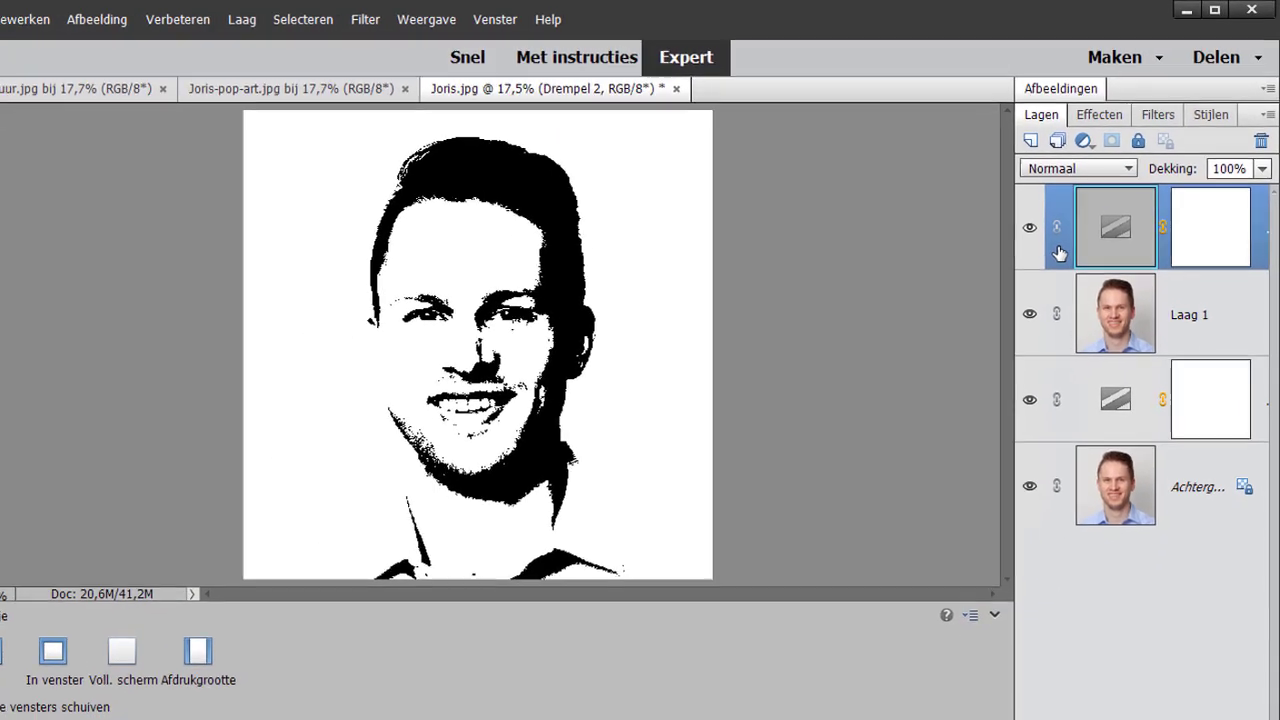
- Merge Drempel 2 down into Laag 1 and Drempel 1 down into the background
right_click(1058, 253)
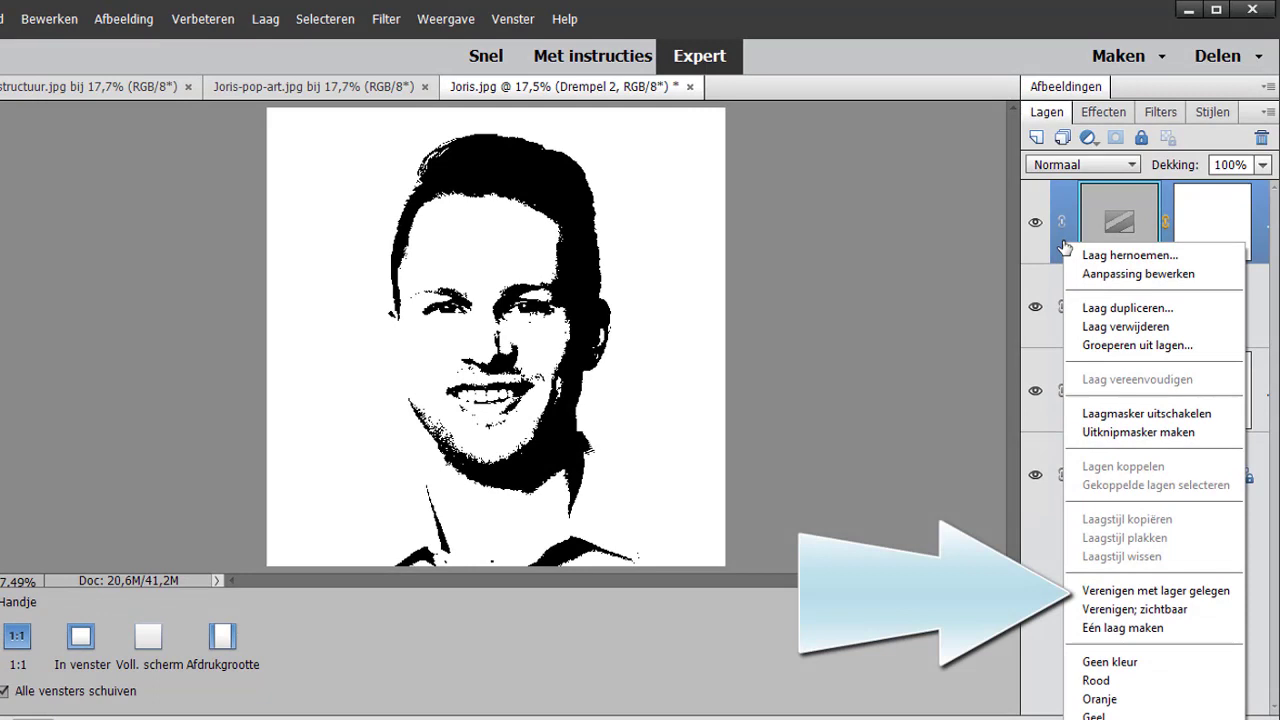
left_click(1153, 591)
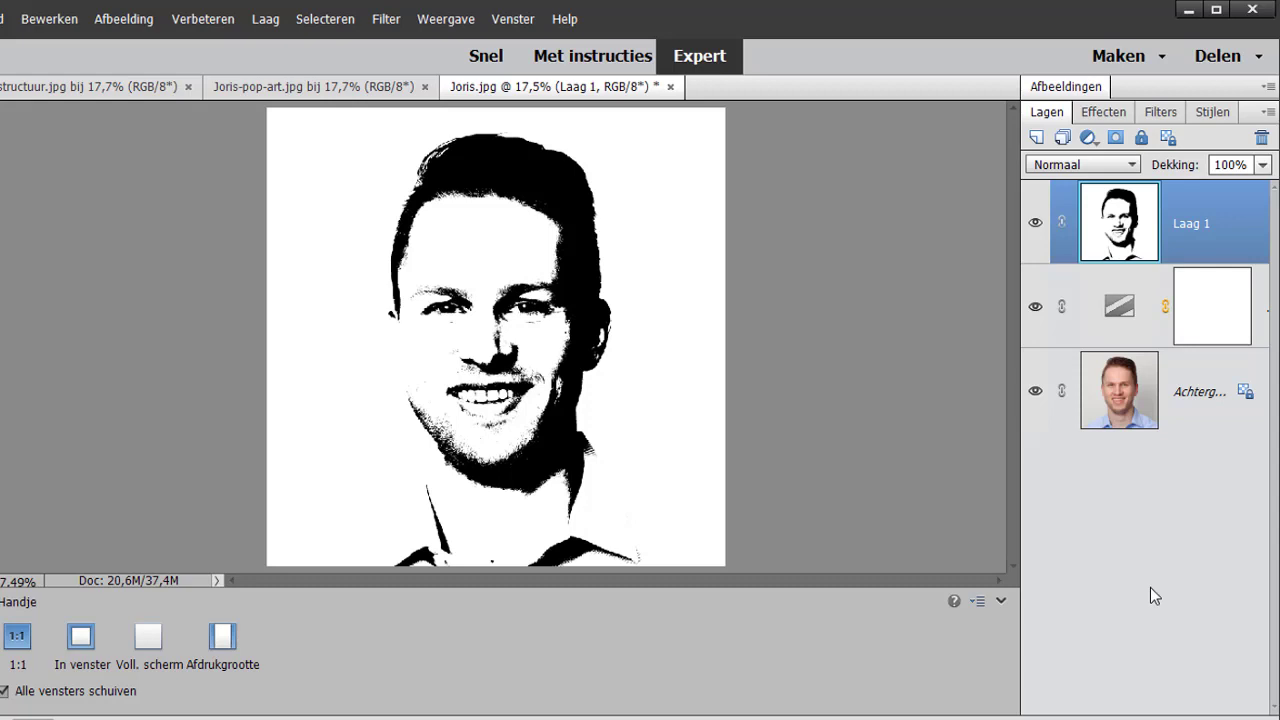
left_click(1067, 336)
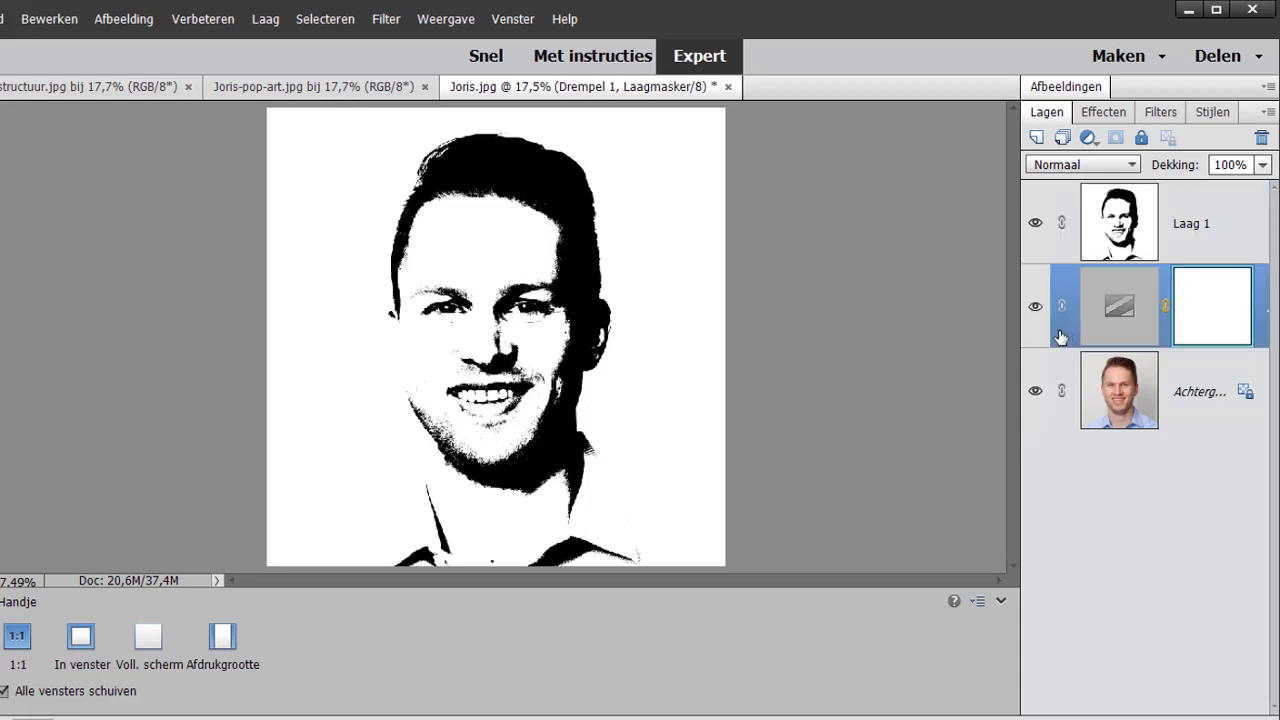
right_click(1061, 336)
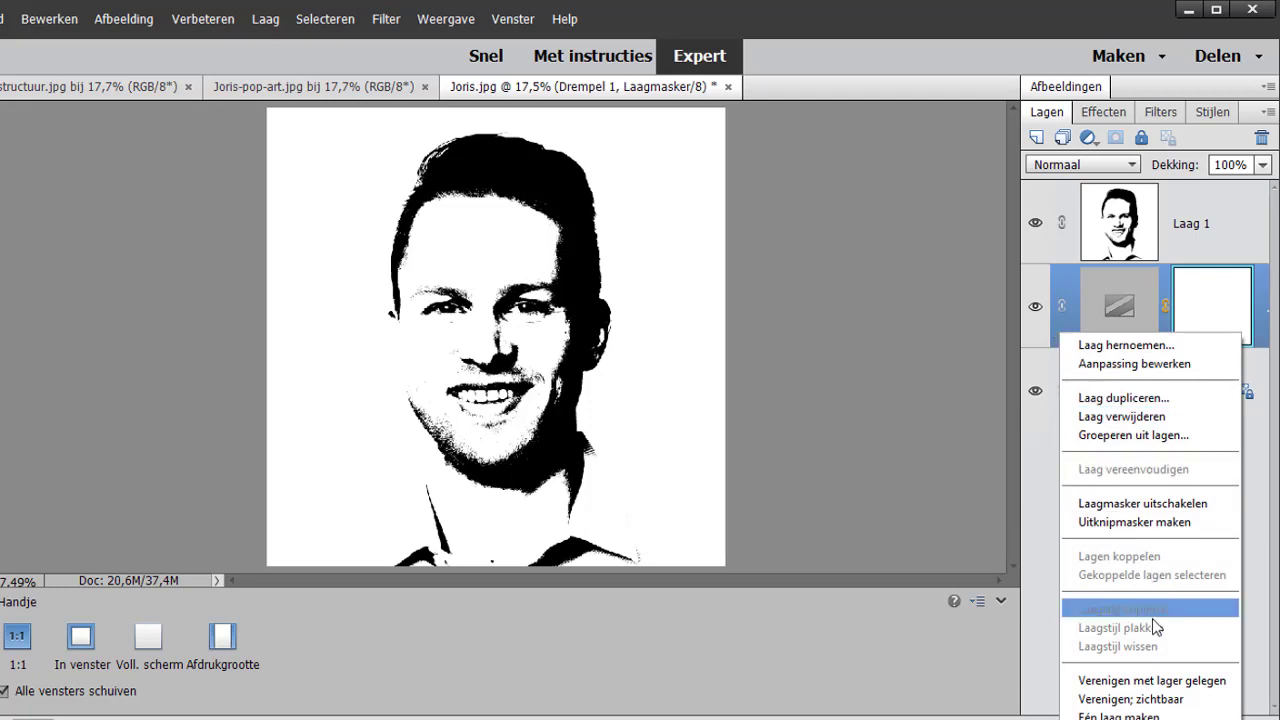
left_click(1155, 680)
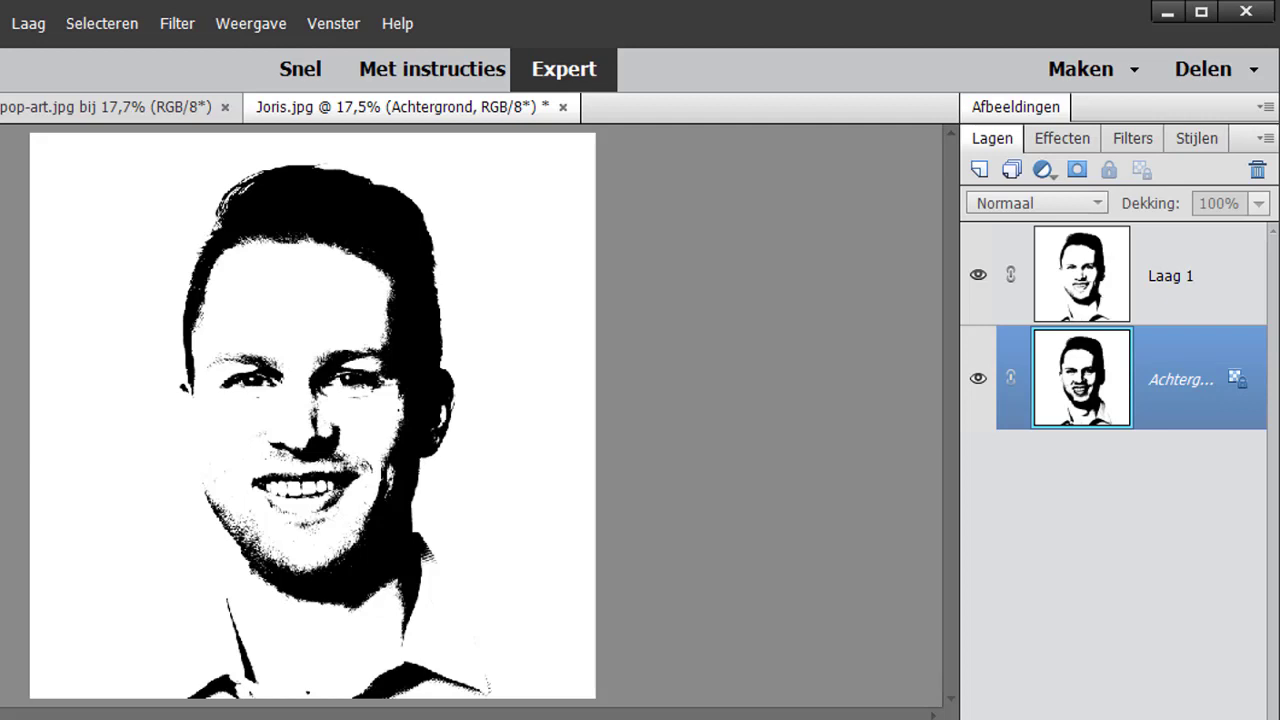
- Select Laag 1 and add a white layer mask to it
left_click(1182, 307)
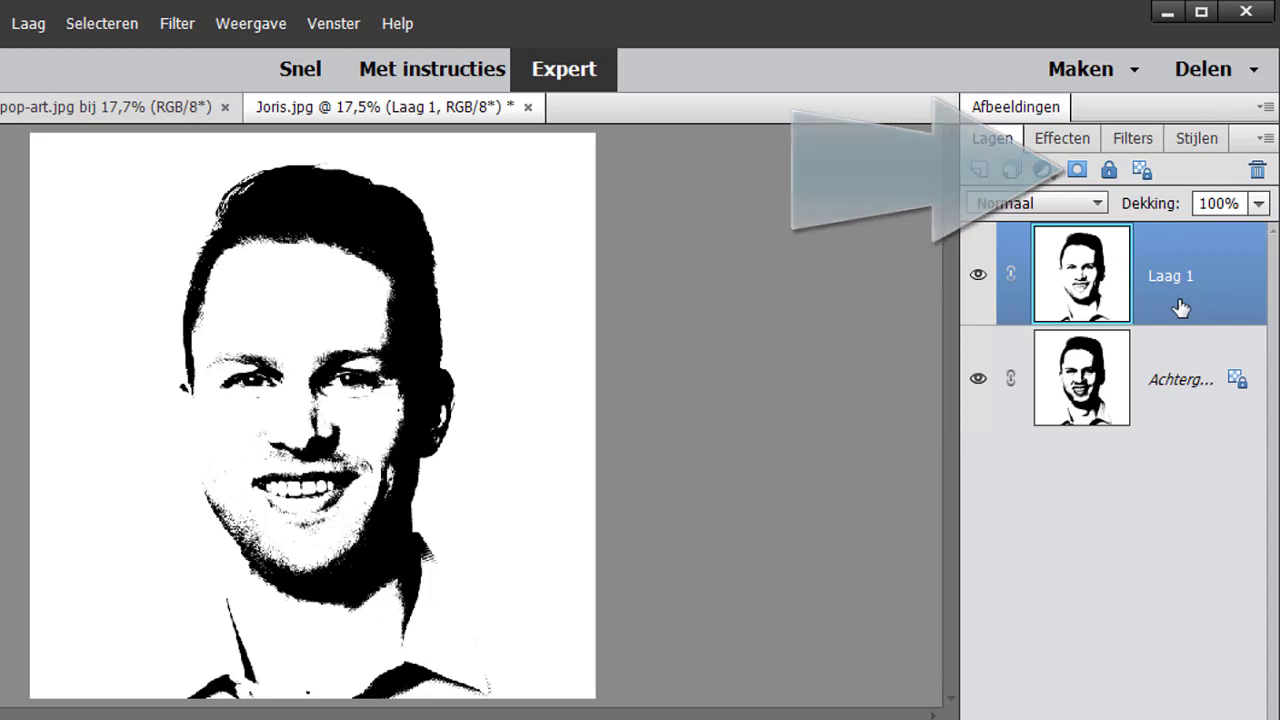
left_click(1078, 172)
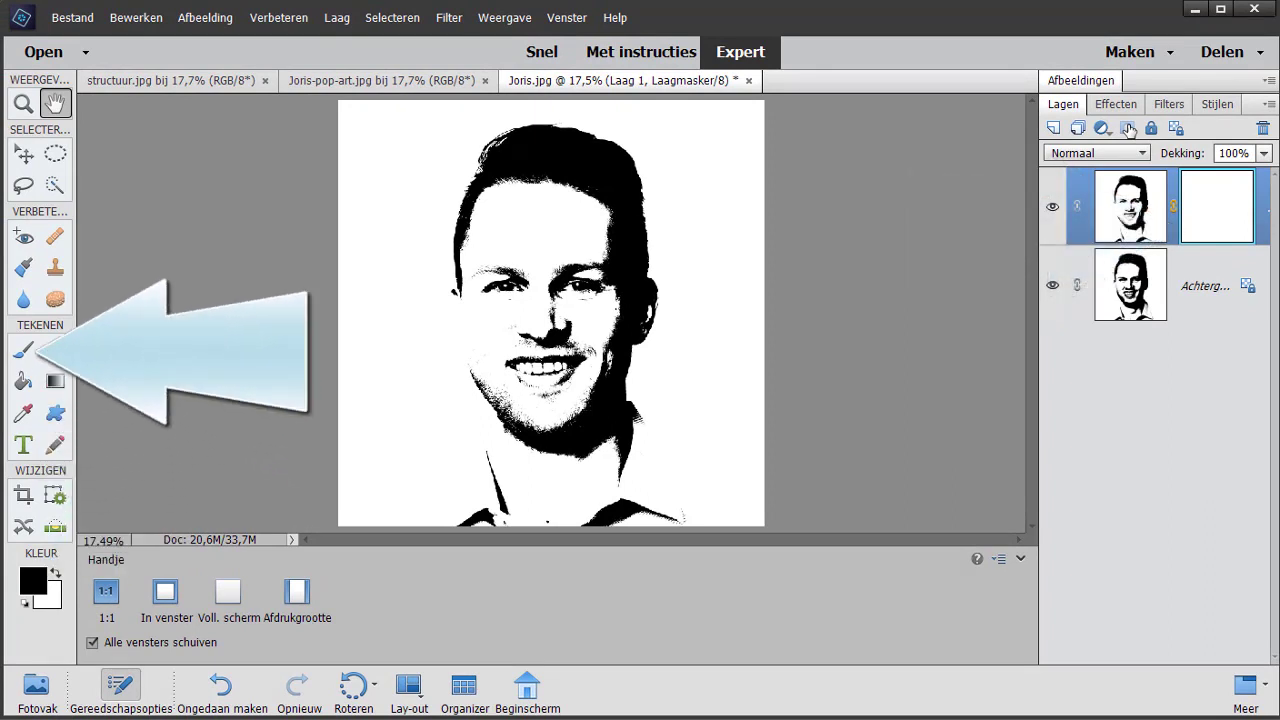
- With a black Penseel brush, paint on Laag 1's mask over the jaw, neck and collar
left_click(23, 352)
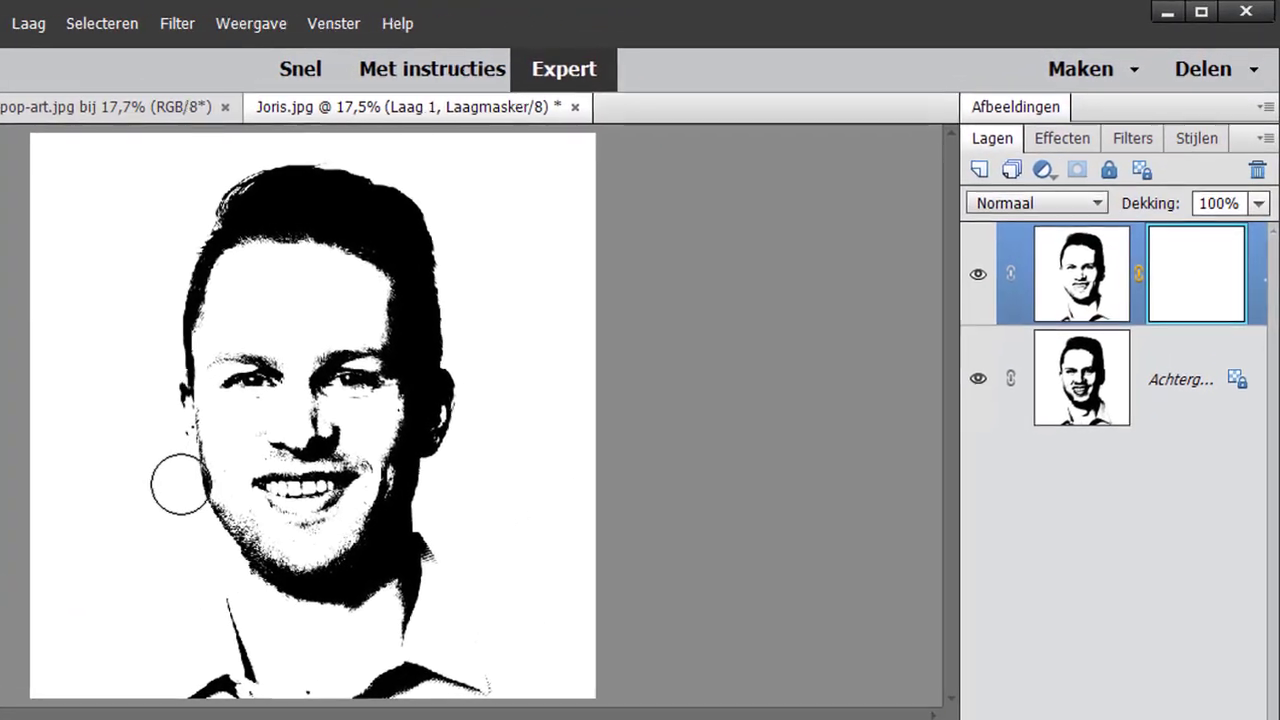
left_click_drag(166, 486, 134, 497)
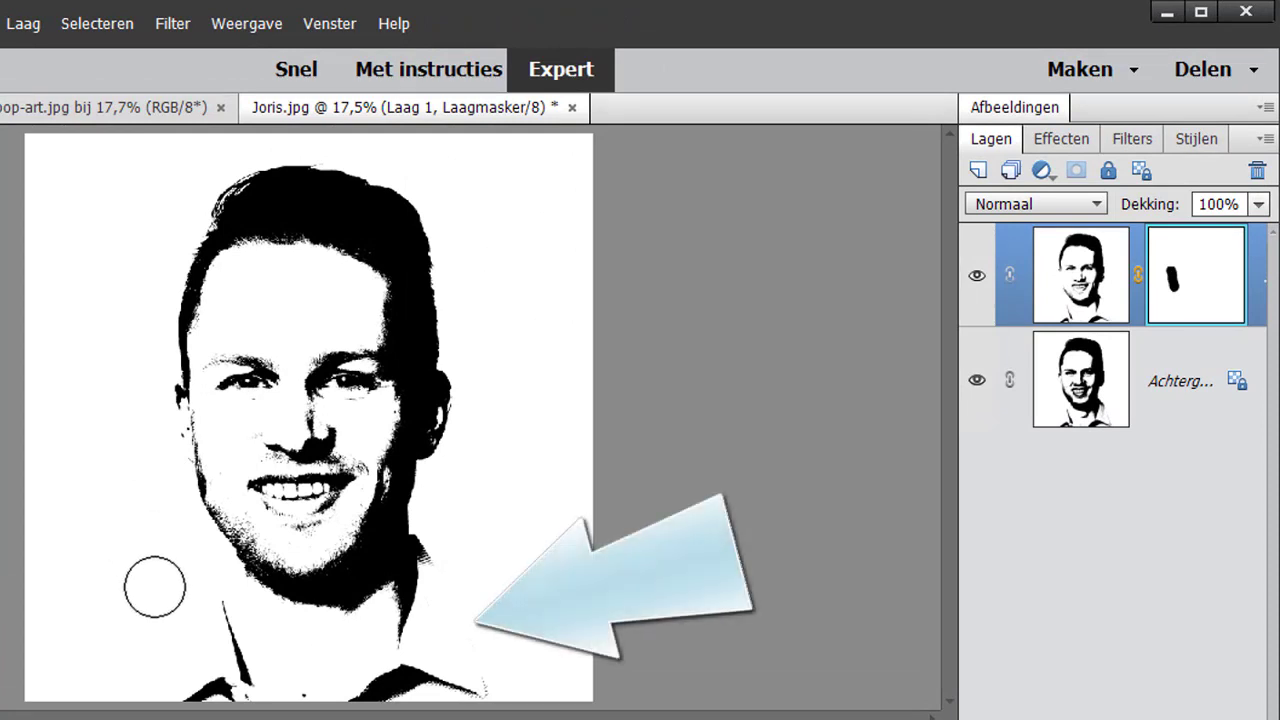
mouse_move(434, 634)
left_mouse_down()
mouse_move(463, 588)
mouse_move(237, 637)
mouse_move(505, 690)
left_mouse_up()
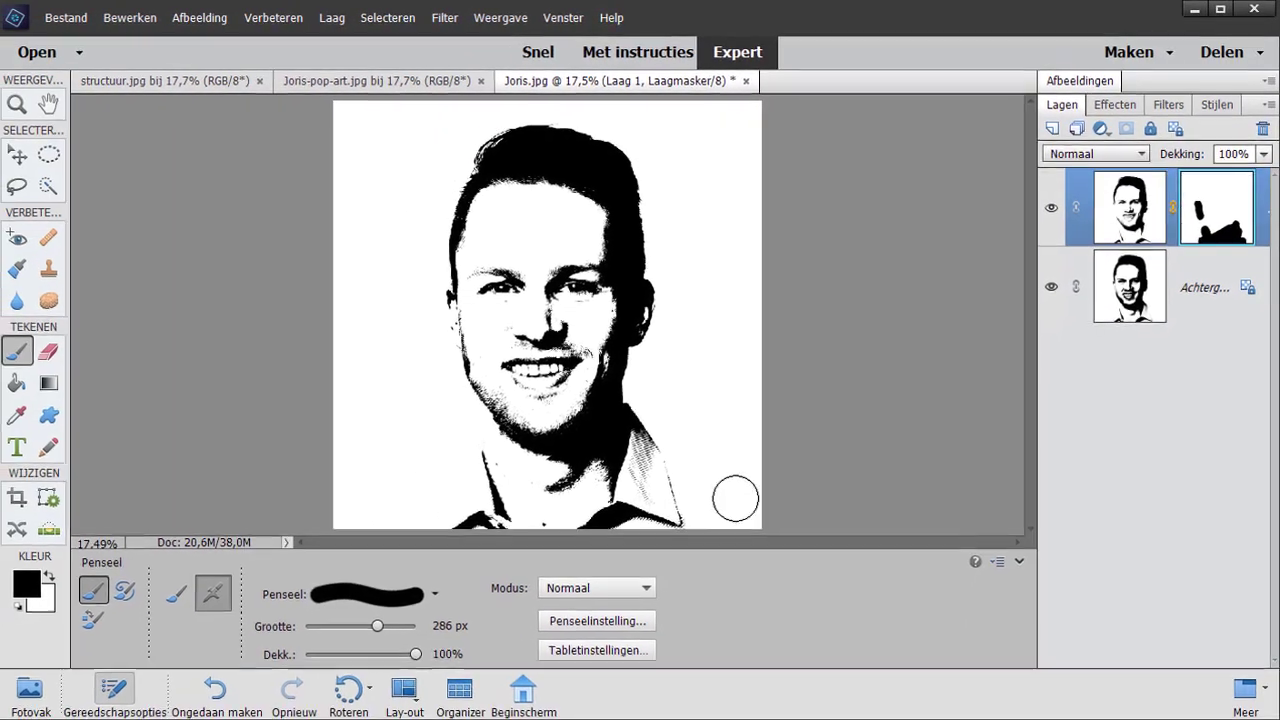
- Flatten the image with Eén laag maken and paint white over the stray black stroke
right_click(1081, 237)
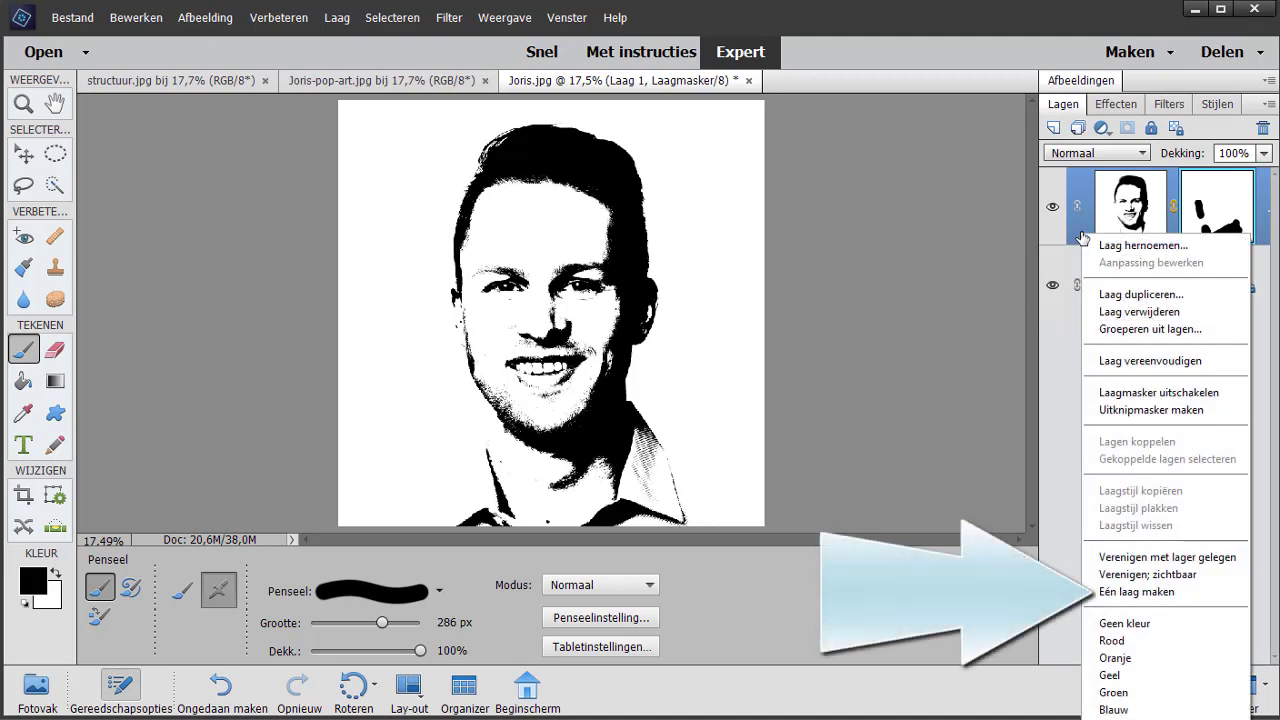
left_click(1128, 592)
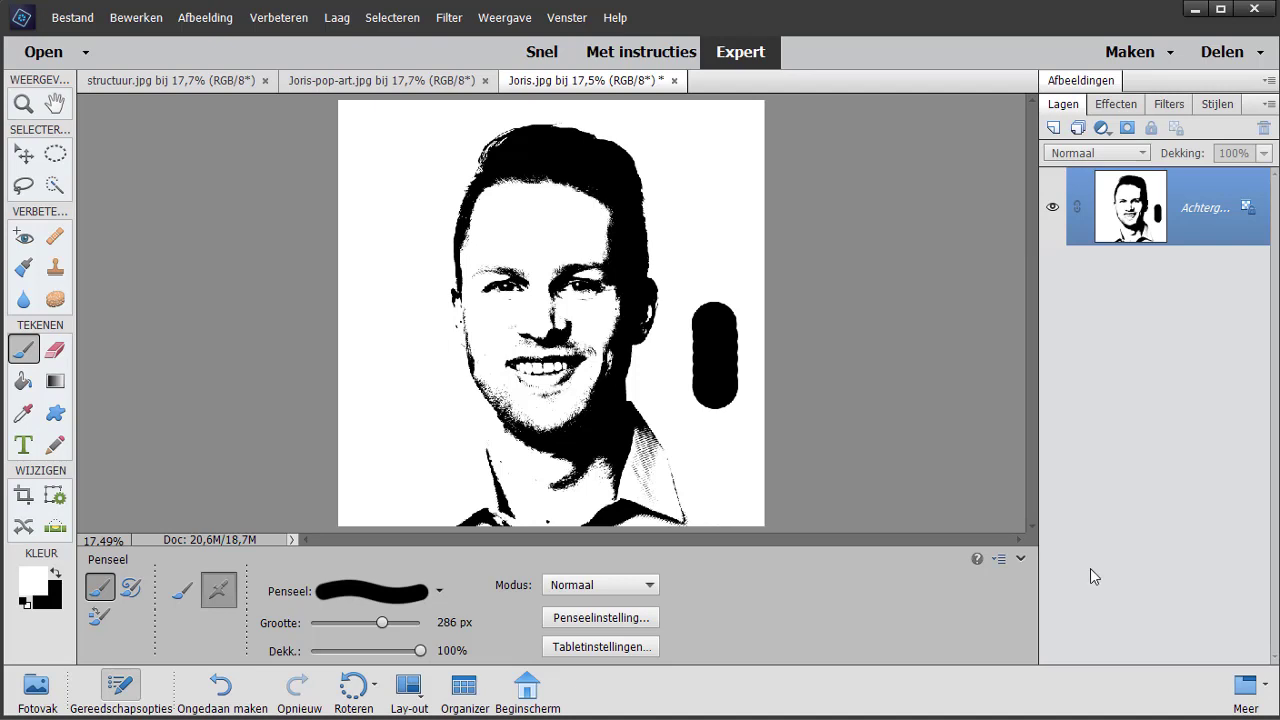
left_click_drag(716, 310, 723, 400)
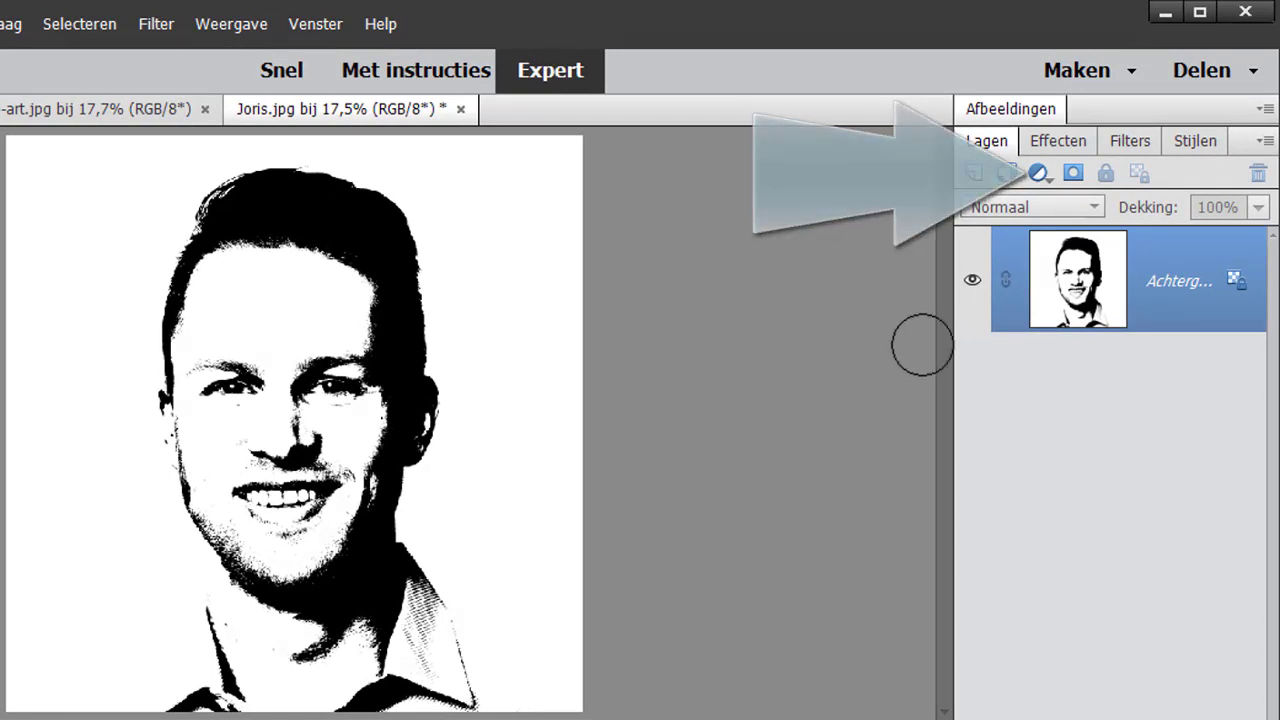
- Add a Verloop toewijzen gradient map adjustment layer above the portrait
left_click(1040, 173)
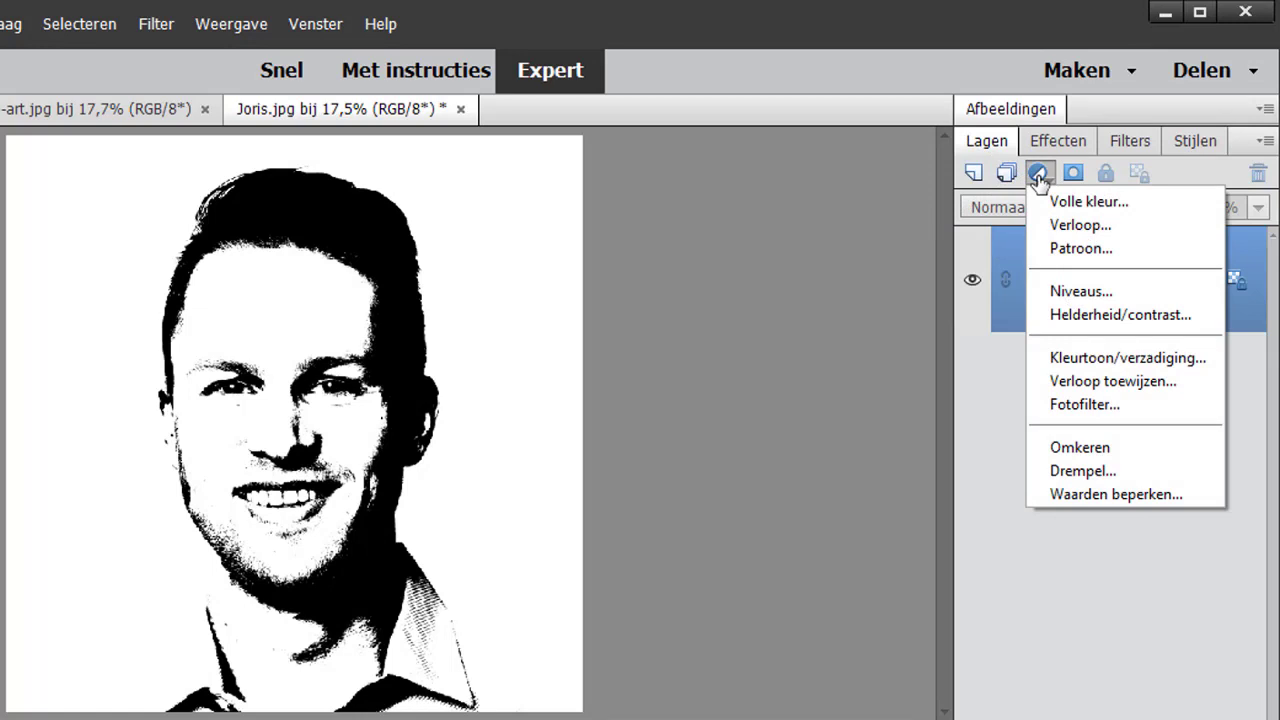
left_click(1178, 380)
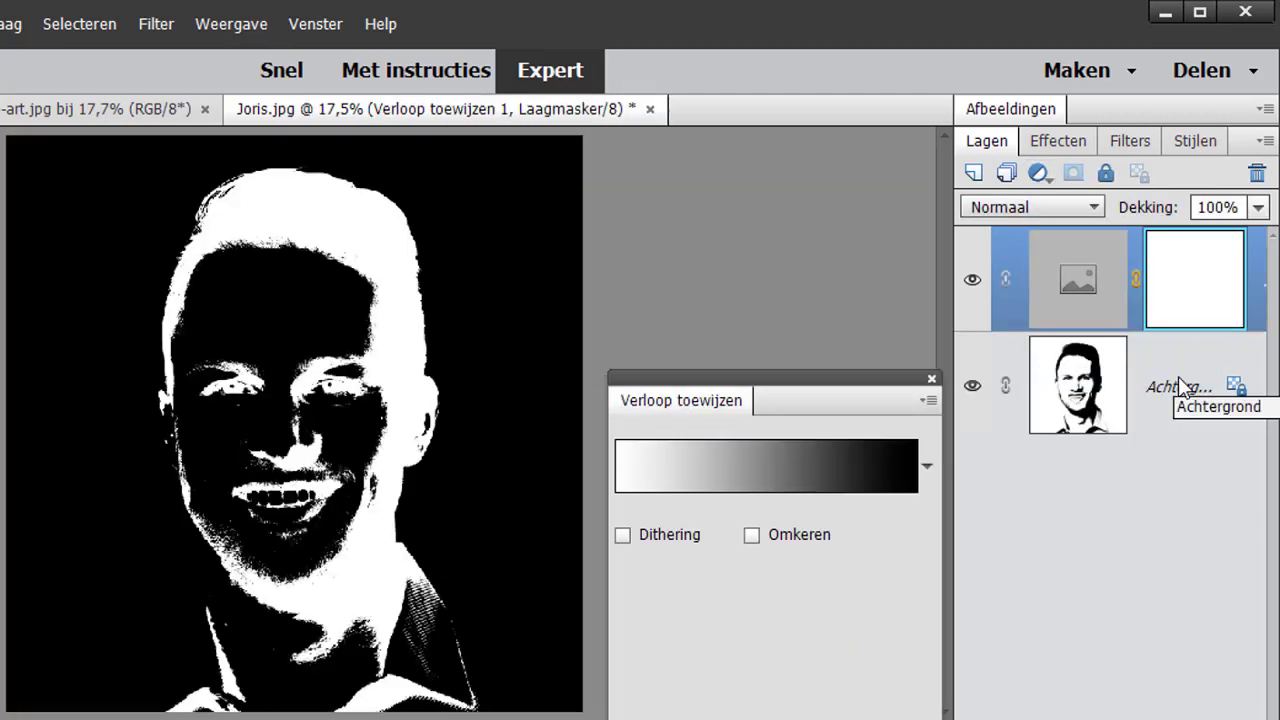
- Reset gradient presets, pick Zwart, wit, and recolour the right stop to yellow e8cb2c
left_click(830, 472)
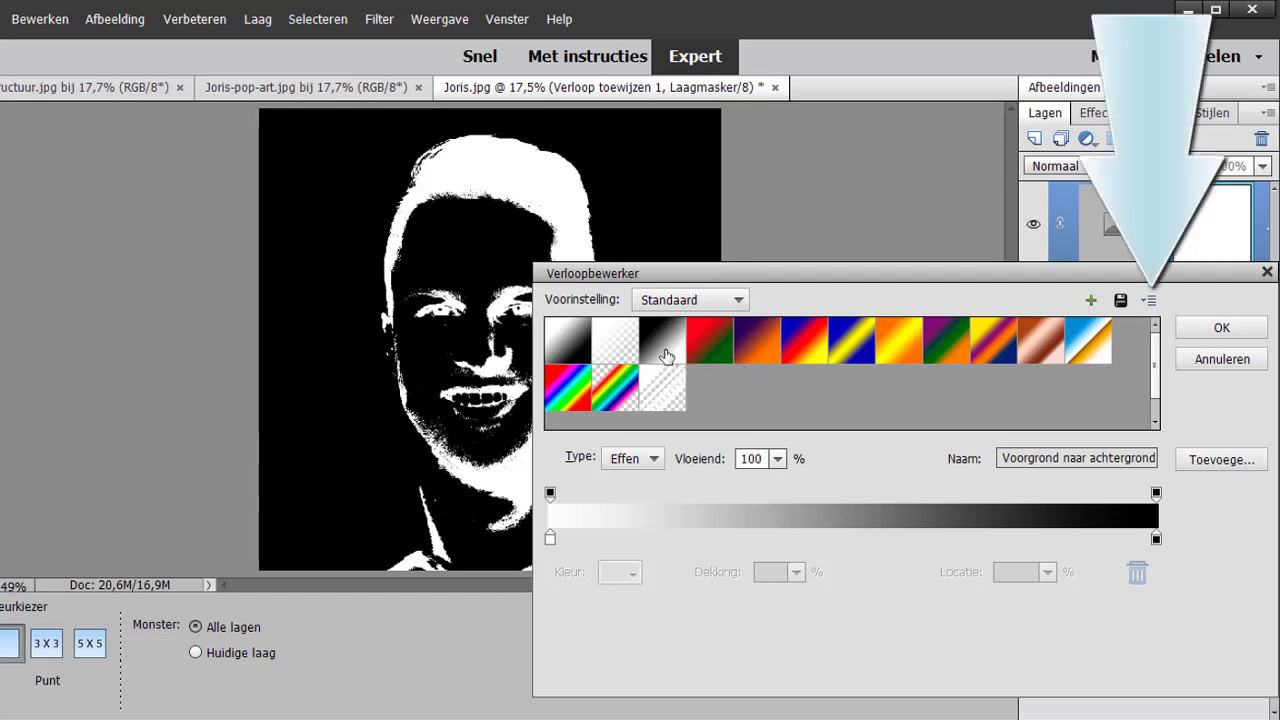
left_click(1149, 301)
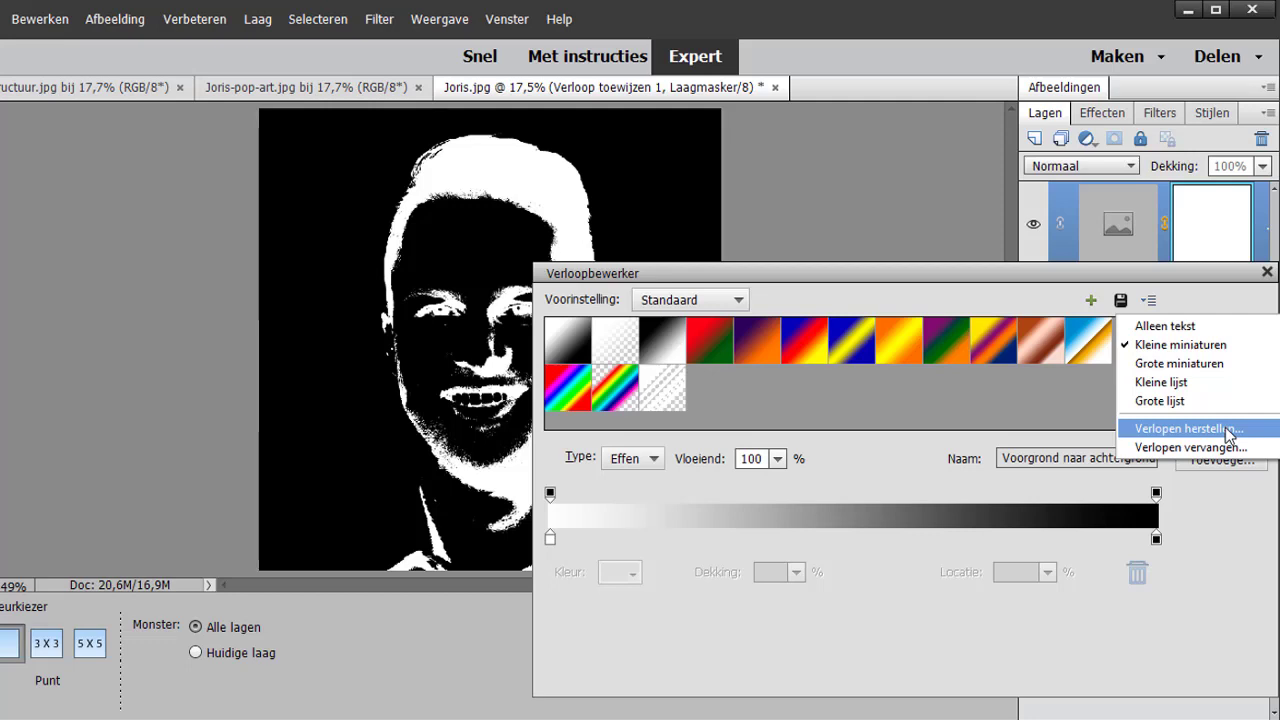
left_click(658, 344)
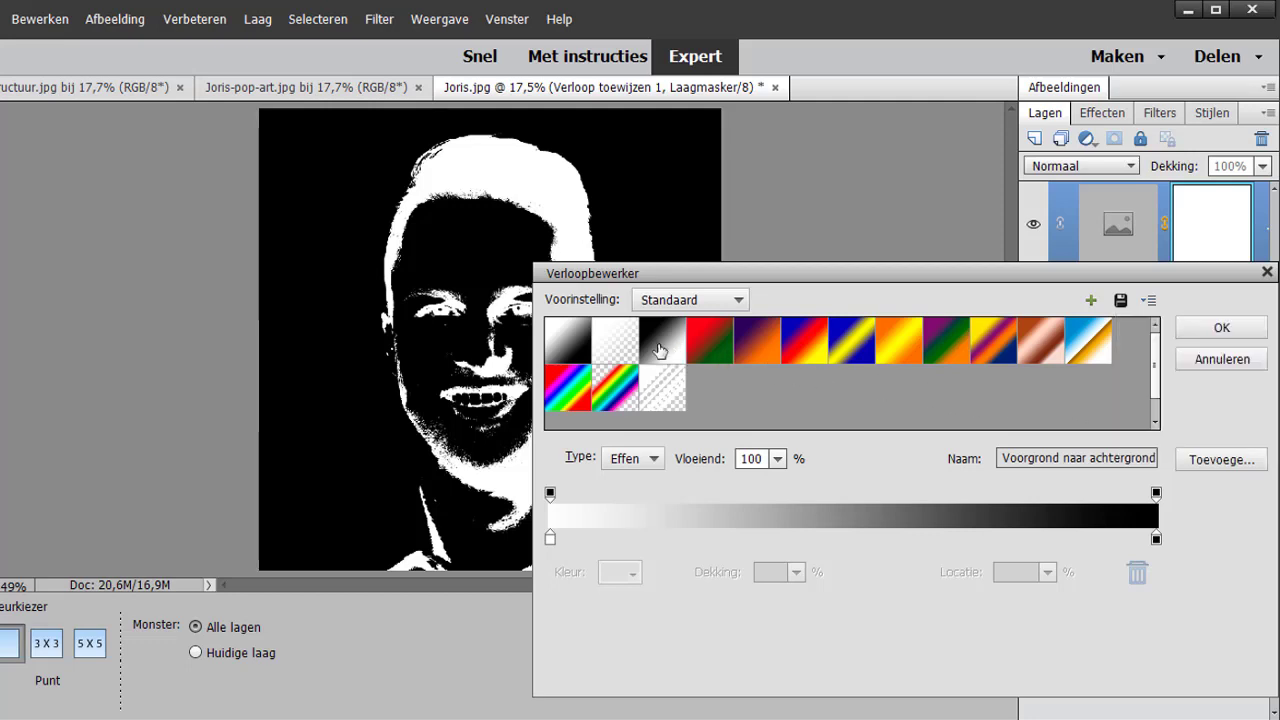
left_click(660, 348)
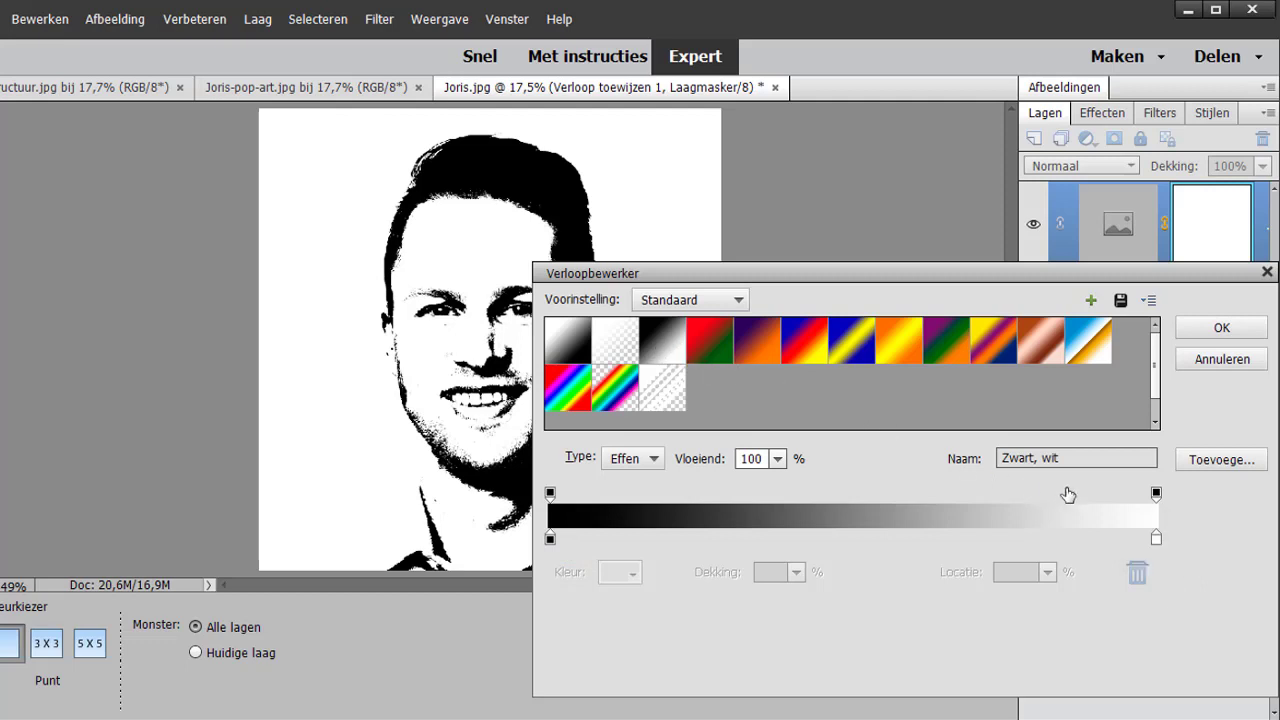
left_click(1157, 540)
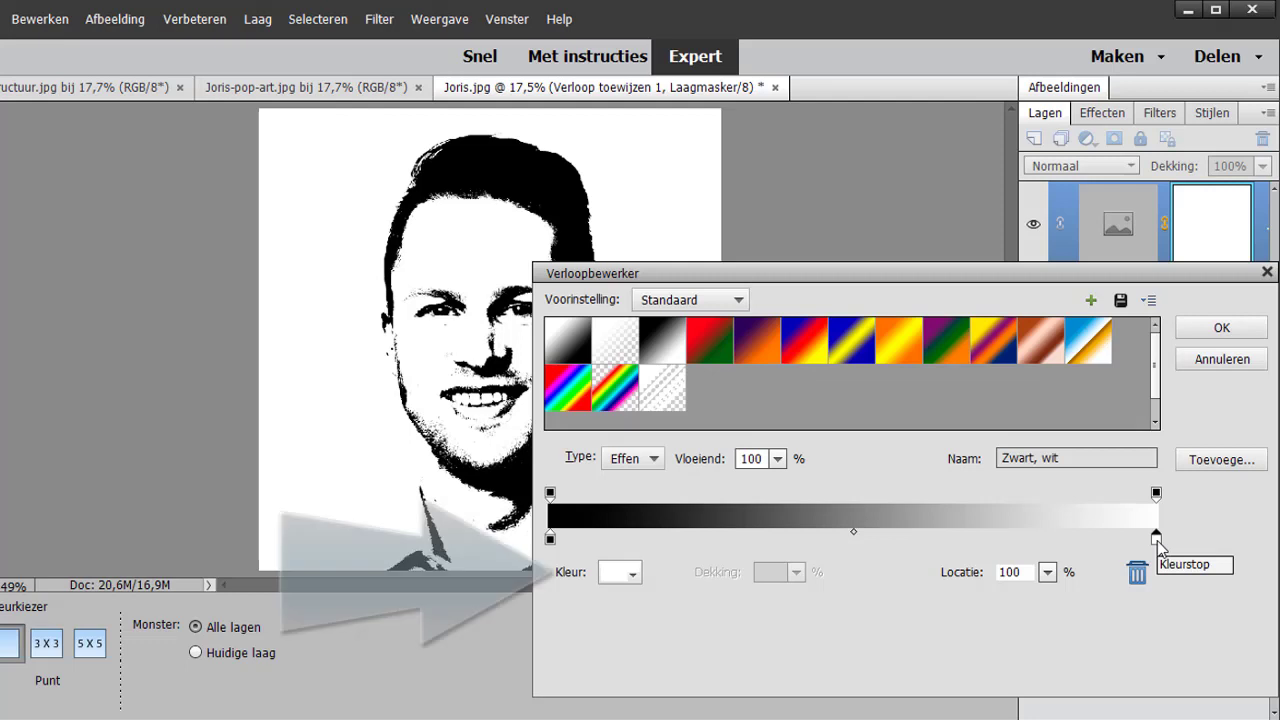
left_click(619, 573)
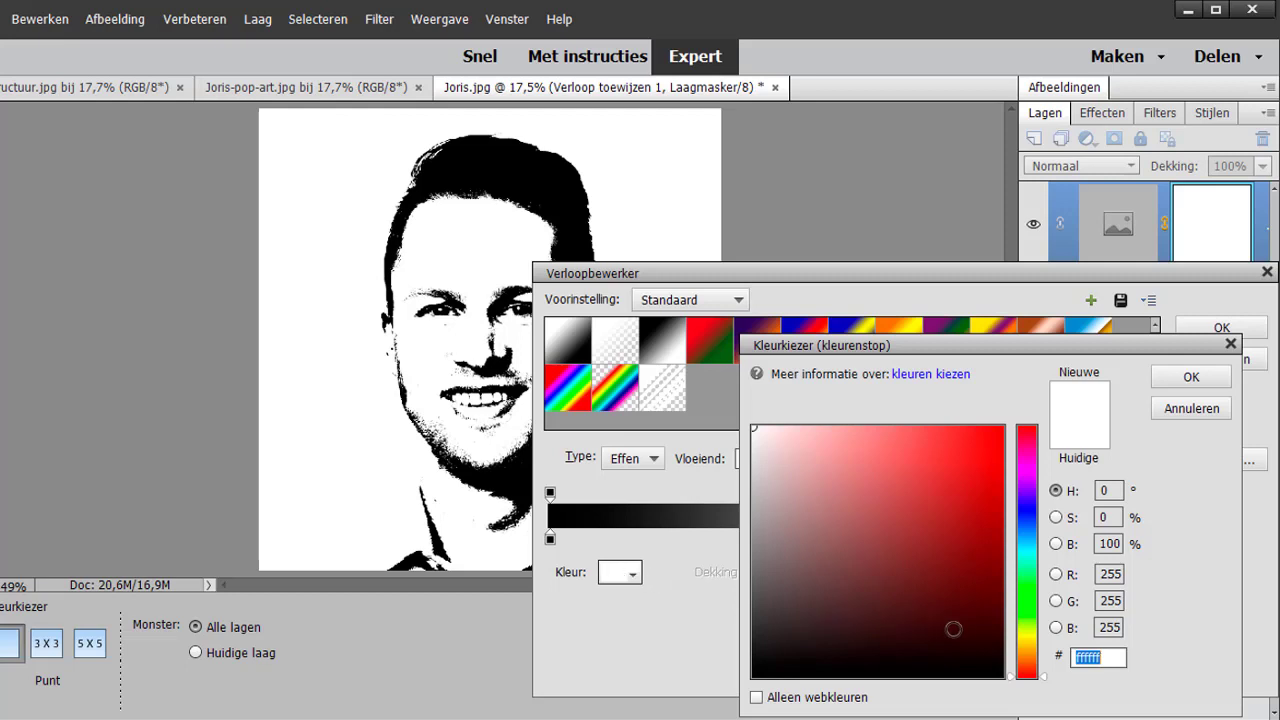
left_click_drag(1027, 654, 1027, 641)
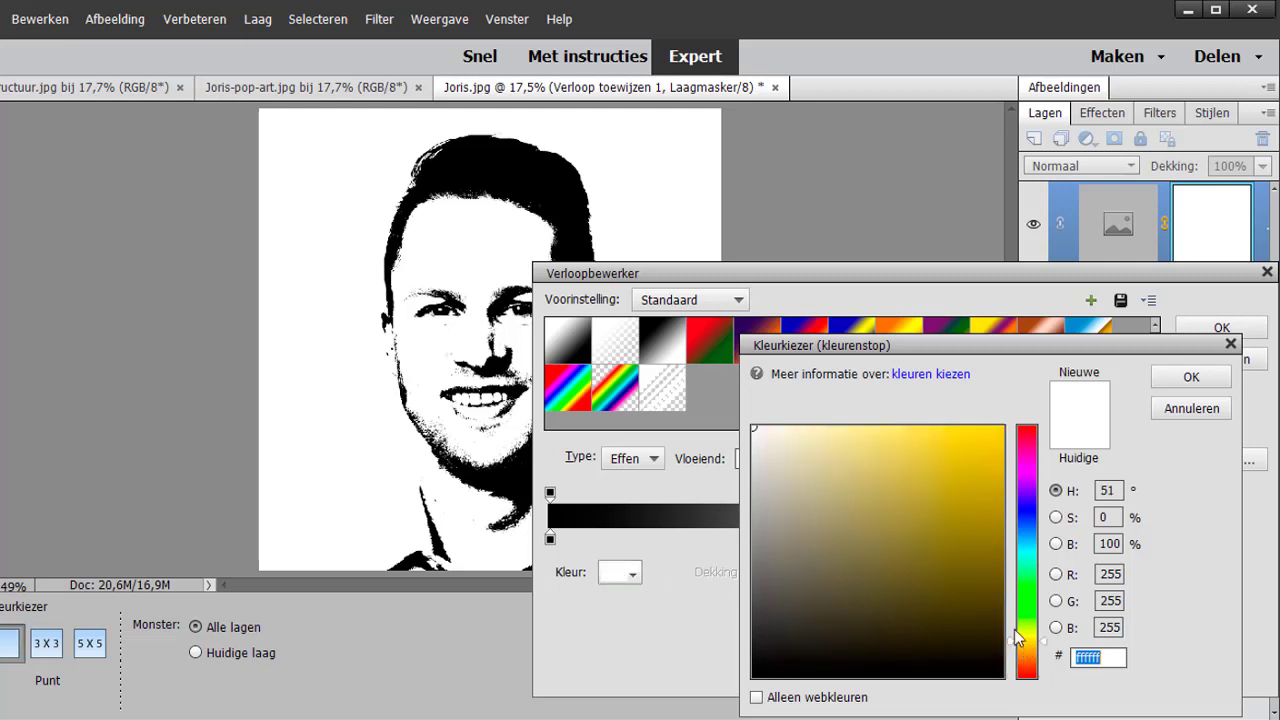
left_click(956, 449)
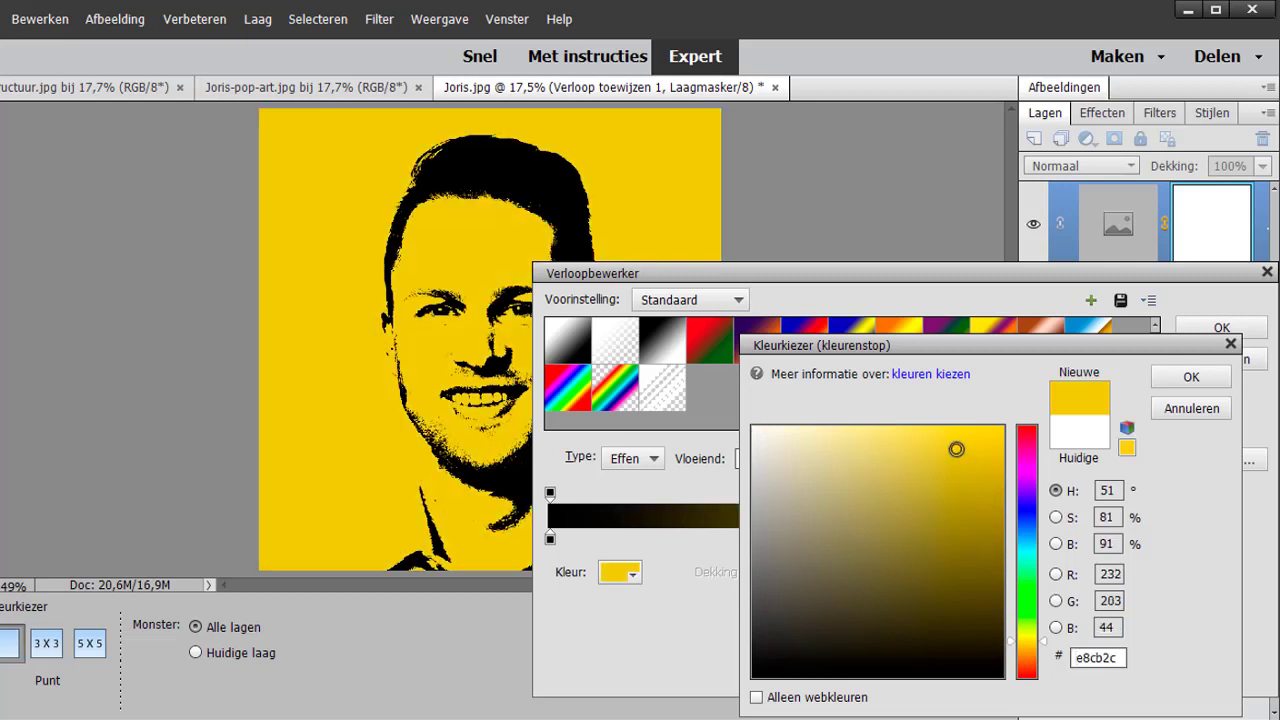
left_click(1158, 378)
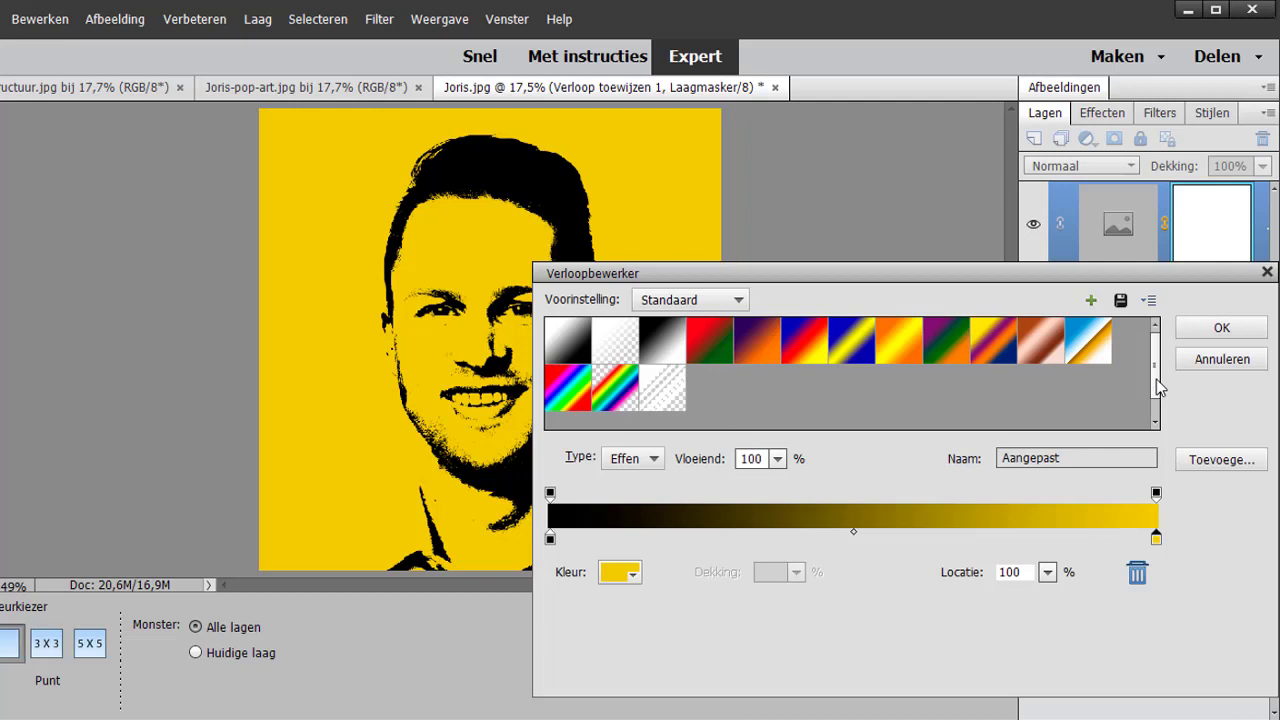
- Confirm the black-to-yellow gradient, close the gradient map panel, and list fill layer types
left_click(1218, 331)
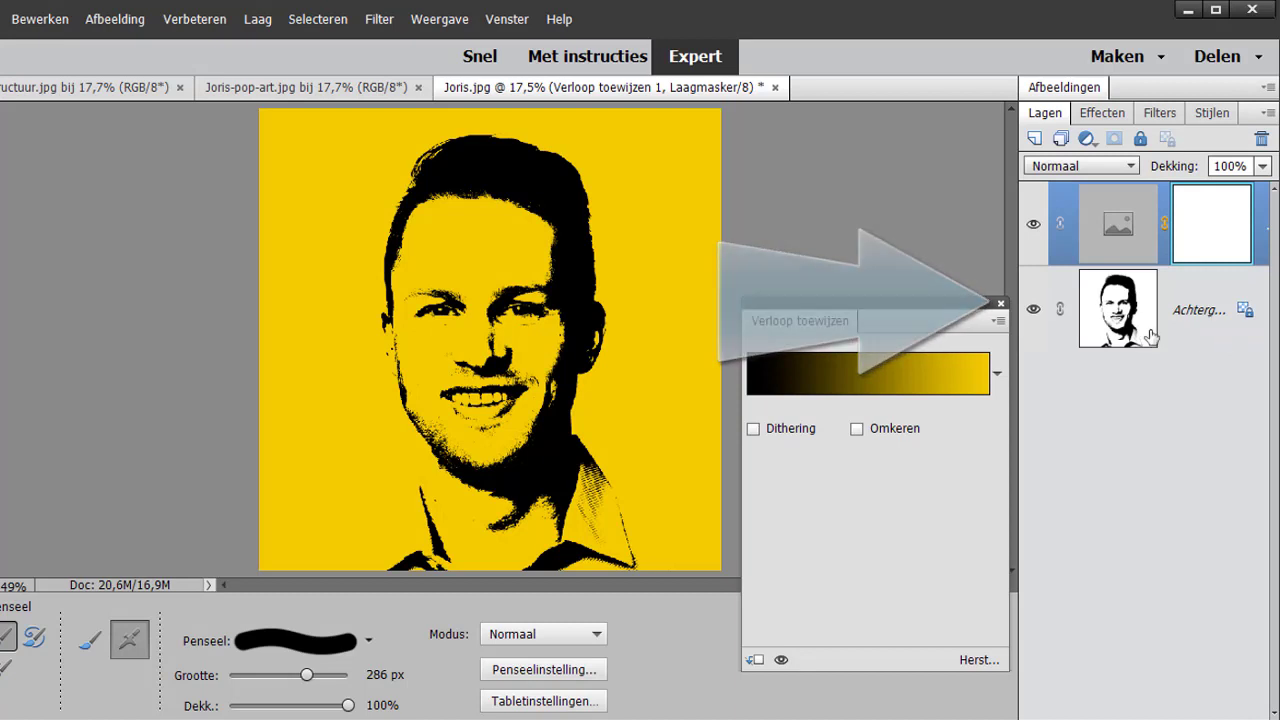
left_click(1001, 304)
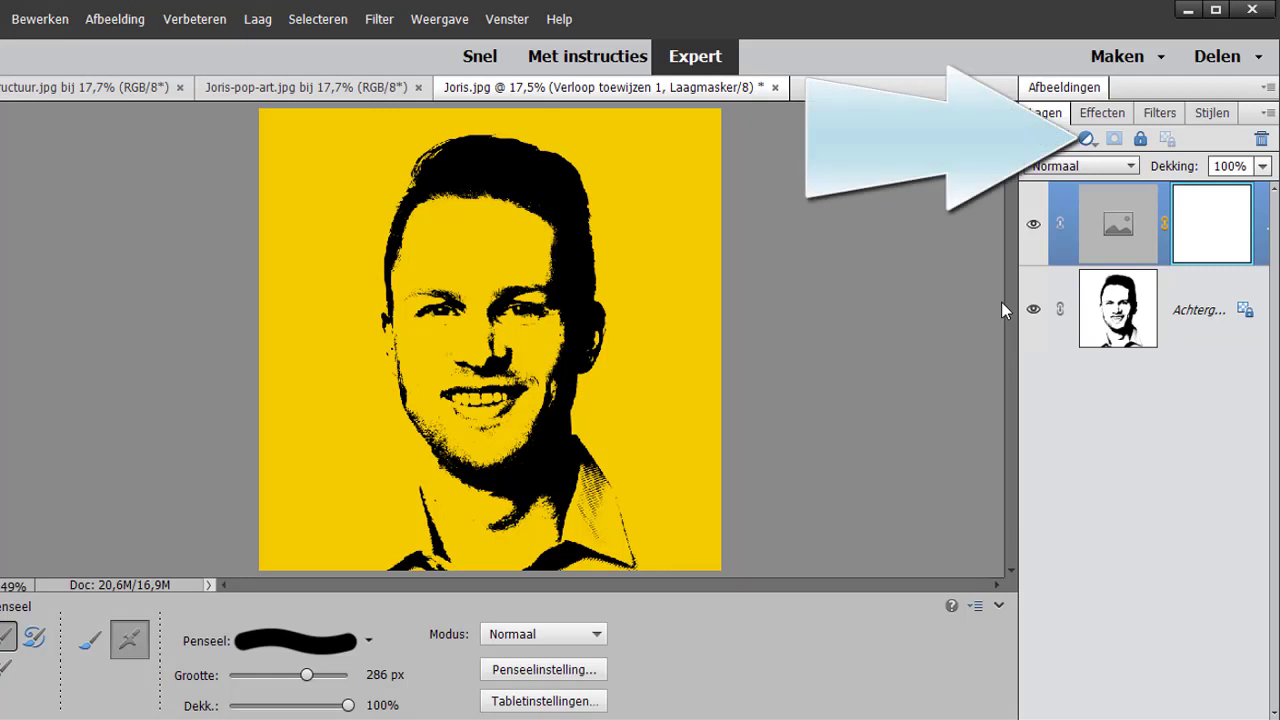
left_click(1085, 139)
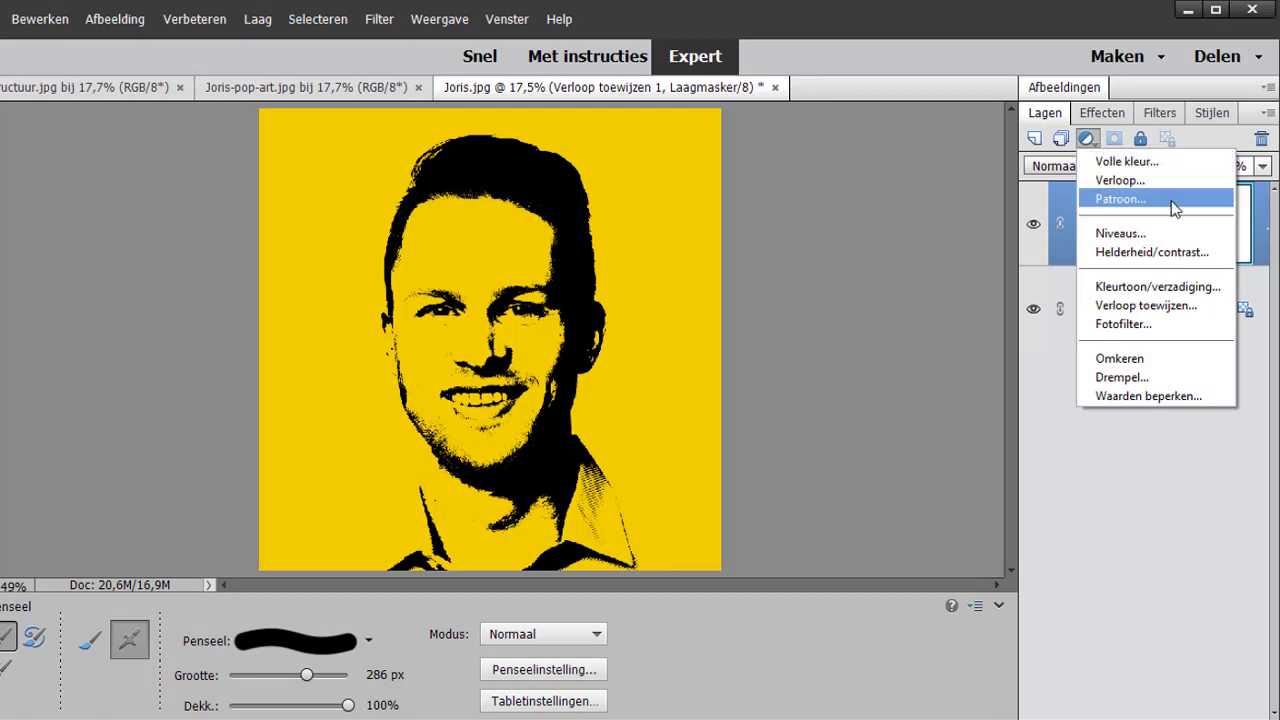
- Add a Patroonvulling layer using Donker grof weefsel from the Artistieke oppervlakken set
left_click(1120, 199)
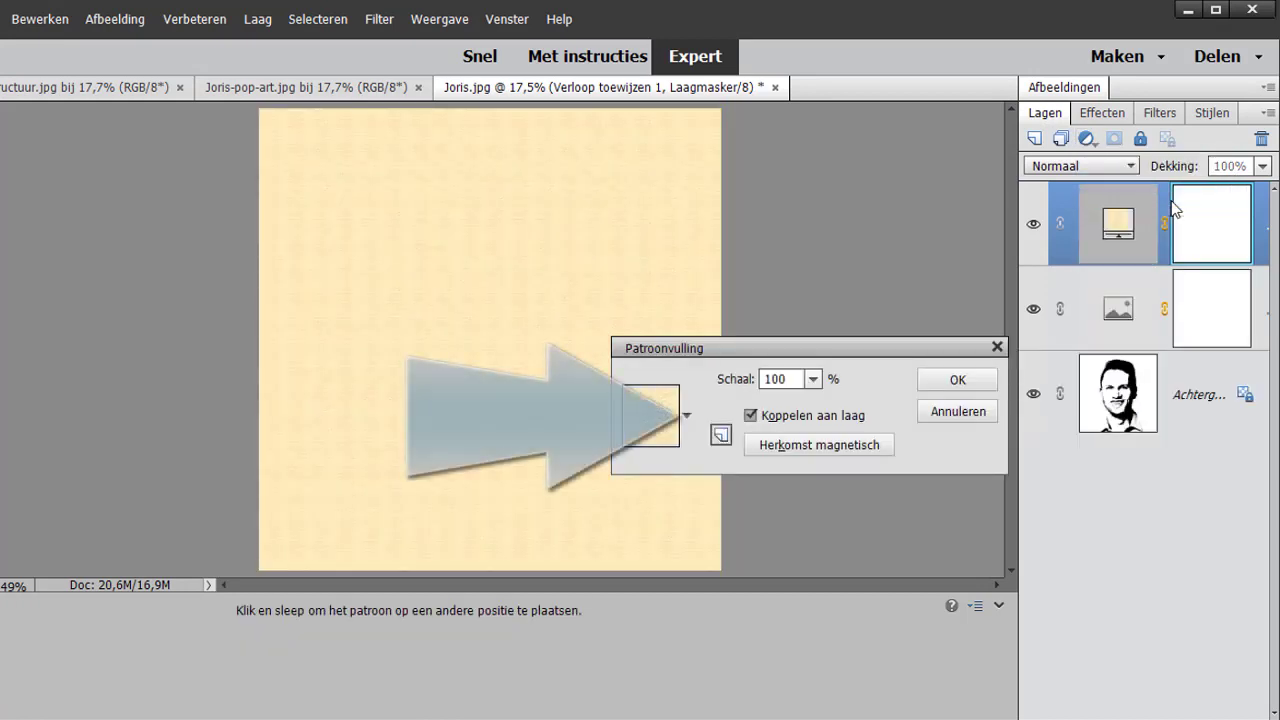
left_click(687, 417)
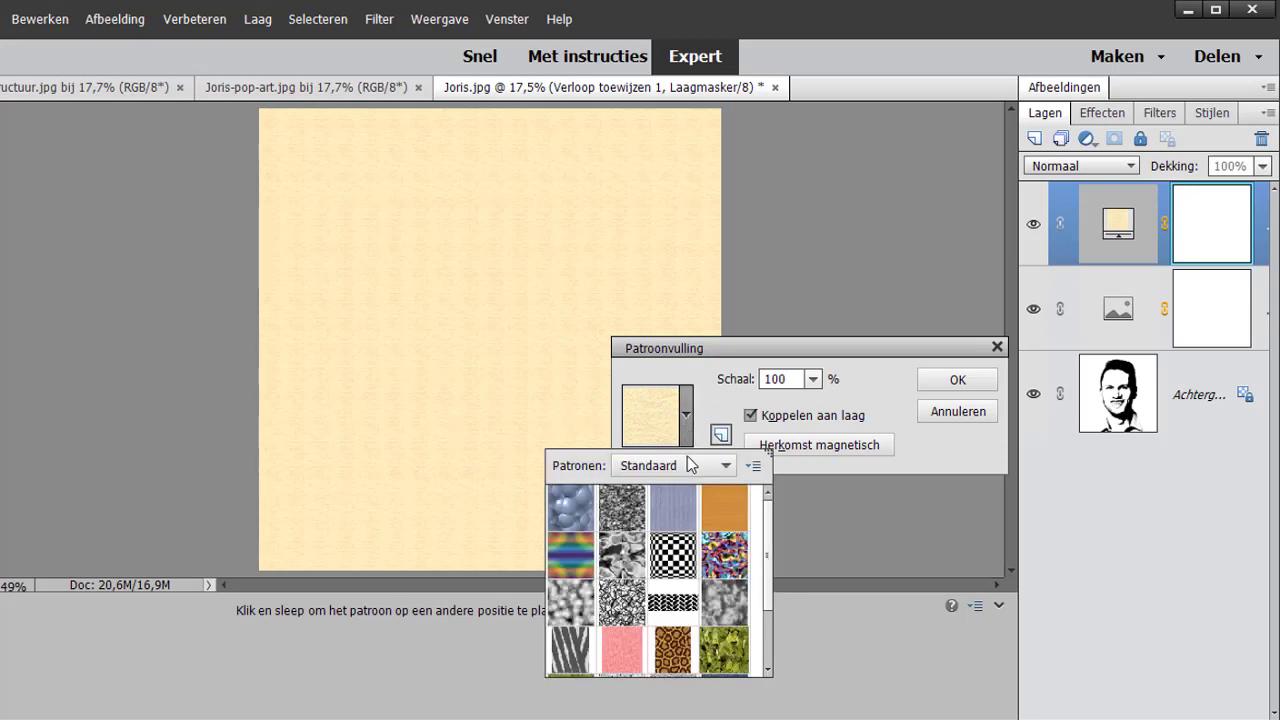
left_click(688, 465)
left_click(688, 487)
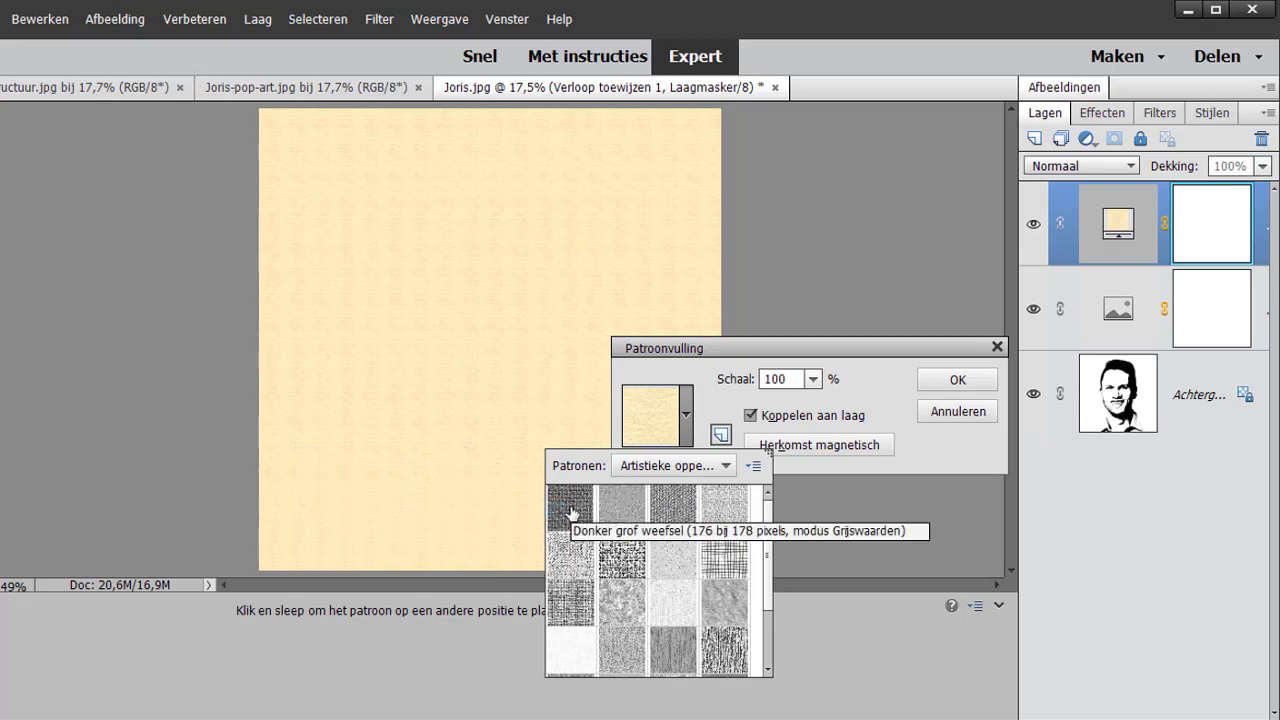
left_click(571, 513)
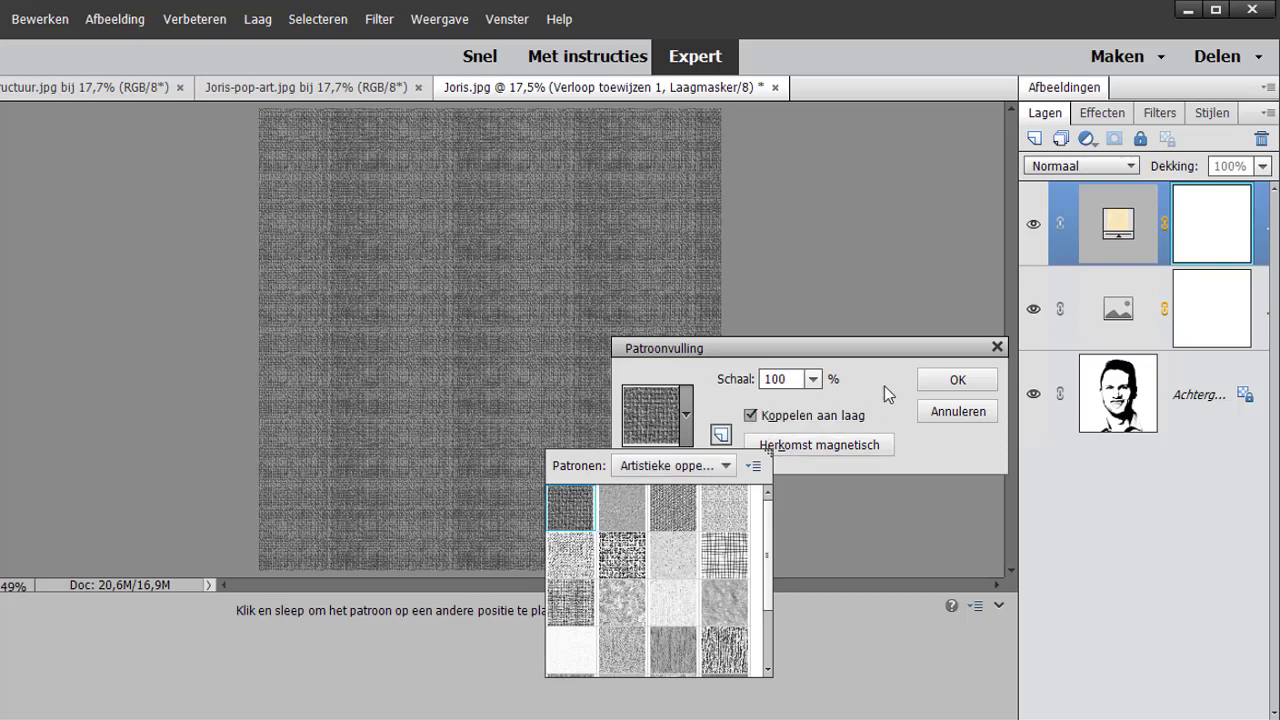
left_click(928, 381)
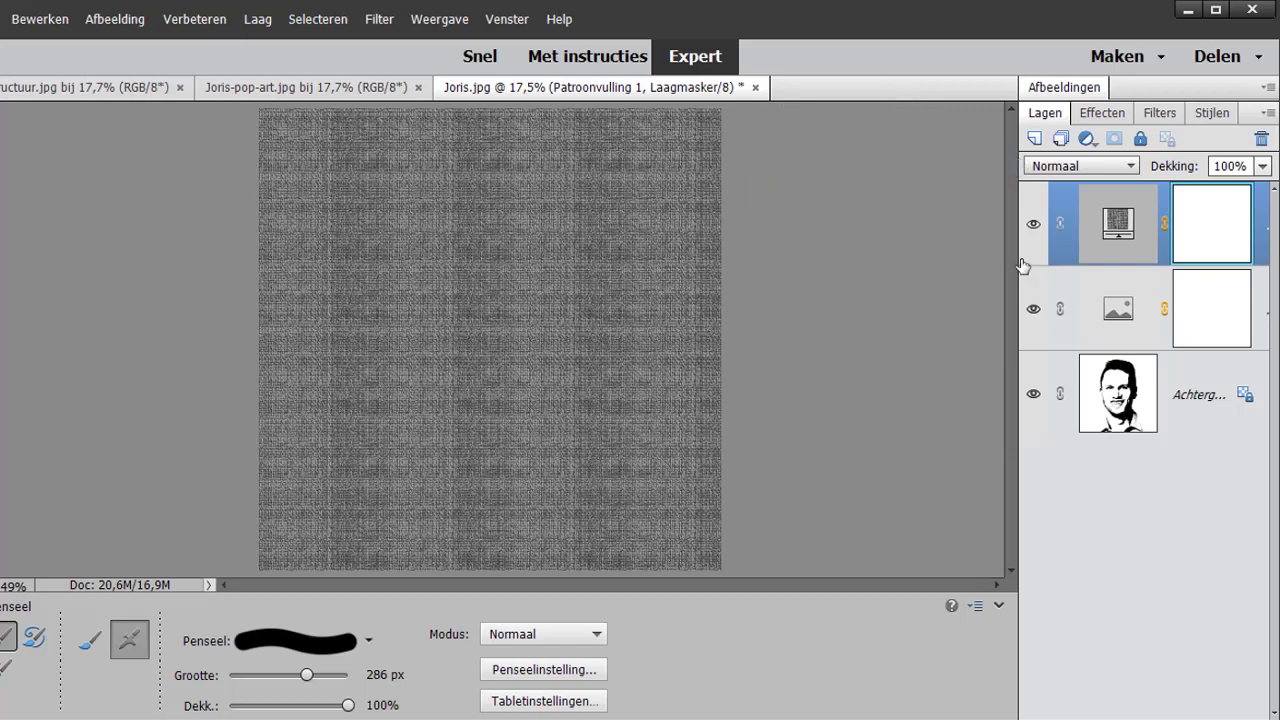
- Set the woven pattern layer to Bedekken blend mode and scale its pattern fill to 334%
left_click(1098, 166)
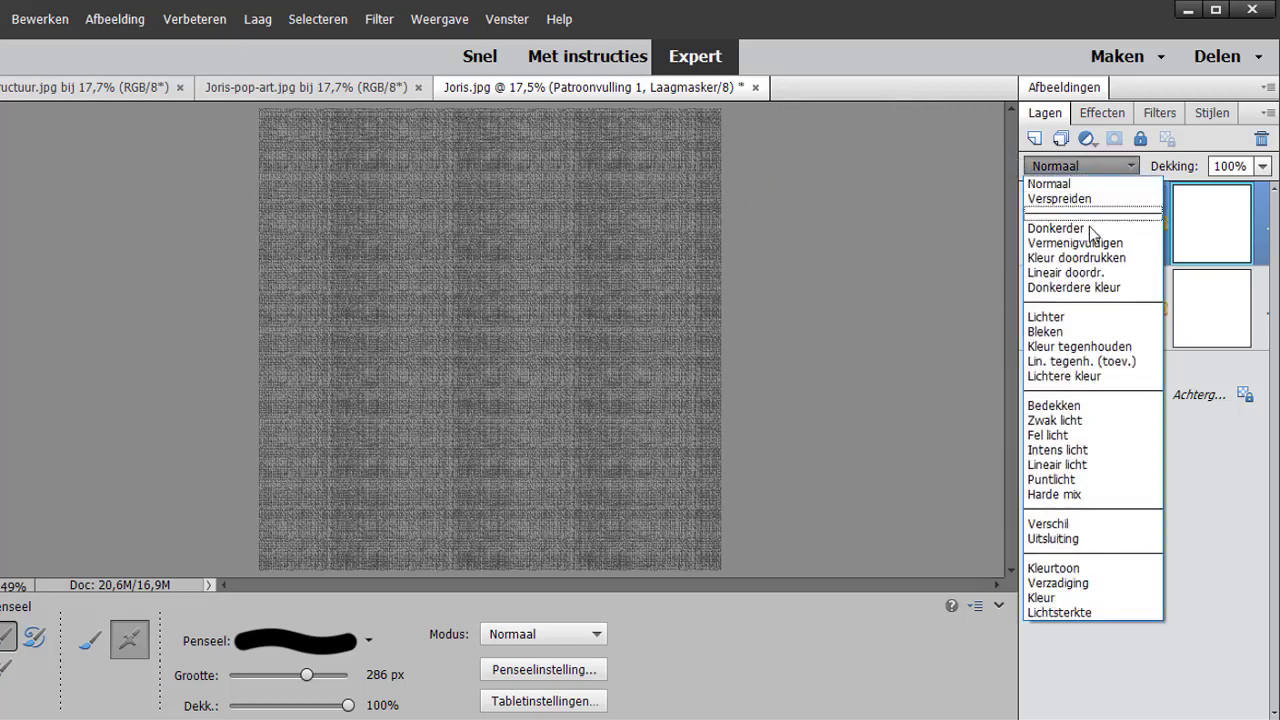
left_click(1090, 405)
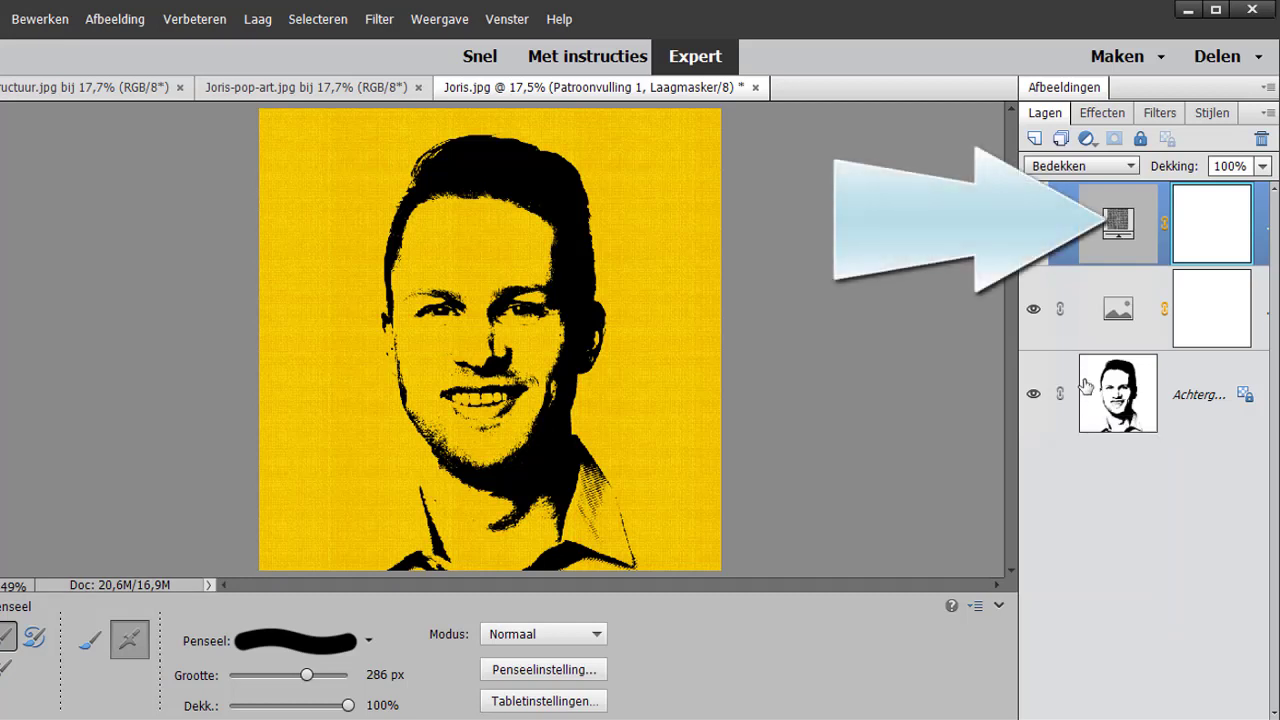
left_click(1116, 228)
double_click(1116, 228)
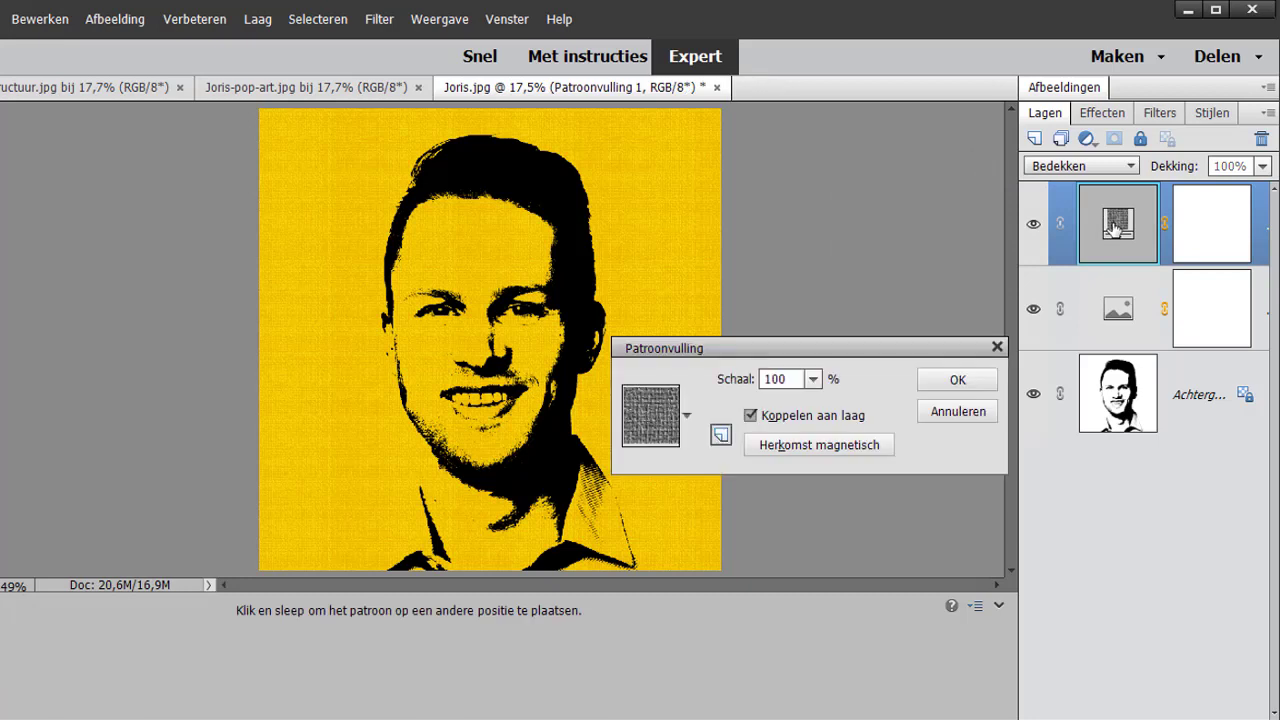
left_click(814, 379)
left_click_drag(816, 401, 840, 403)
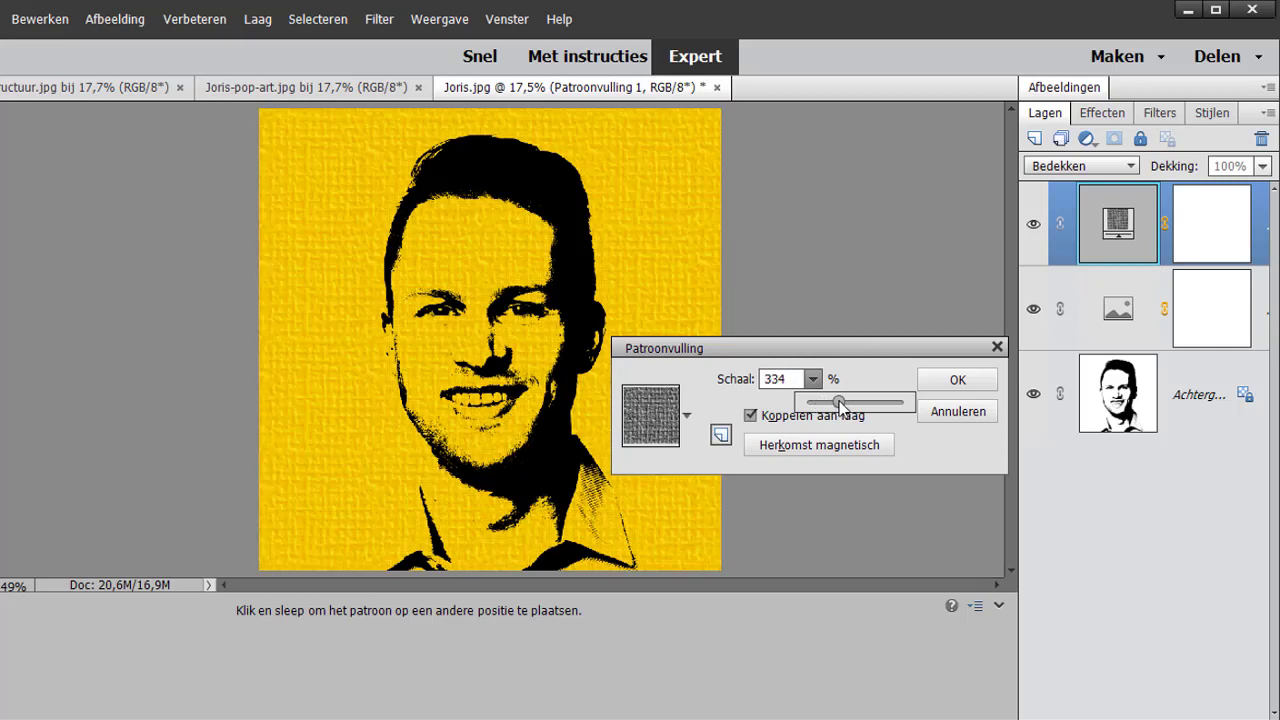
left_click(950, 380)
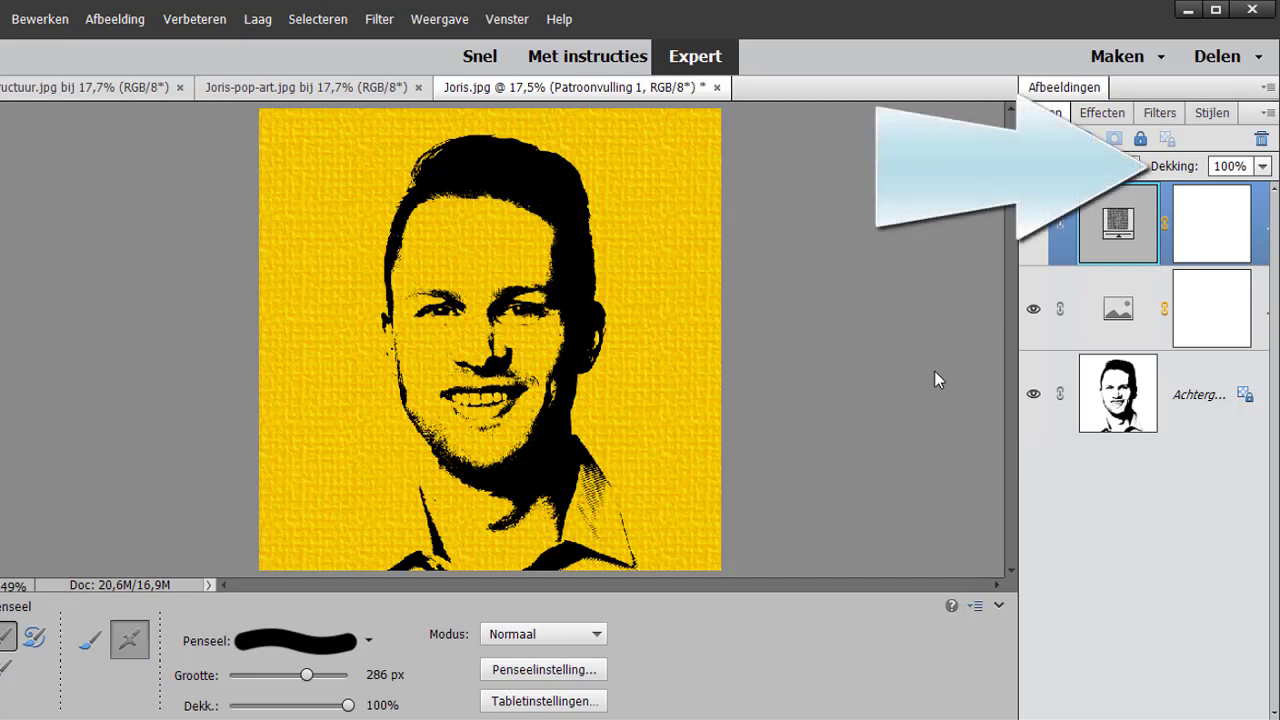
- Lower the pattern layer's Dekking to 47% and switch to the structuur.jpg bark photo
left_click(1263, 166)
left_click_drag(1264, 189, 1214, 190)
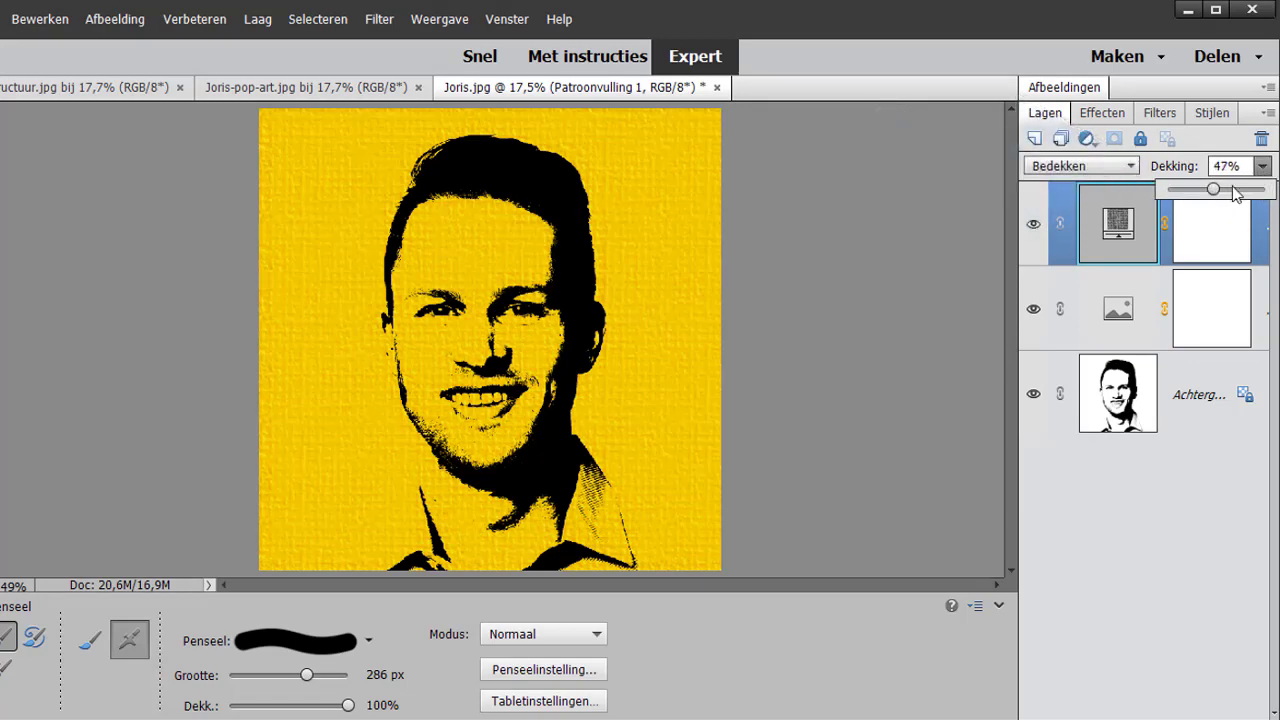
left_click(1263, 166)
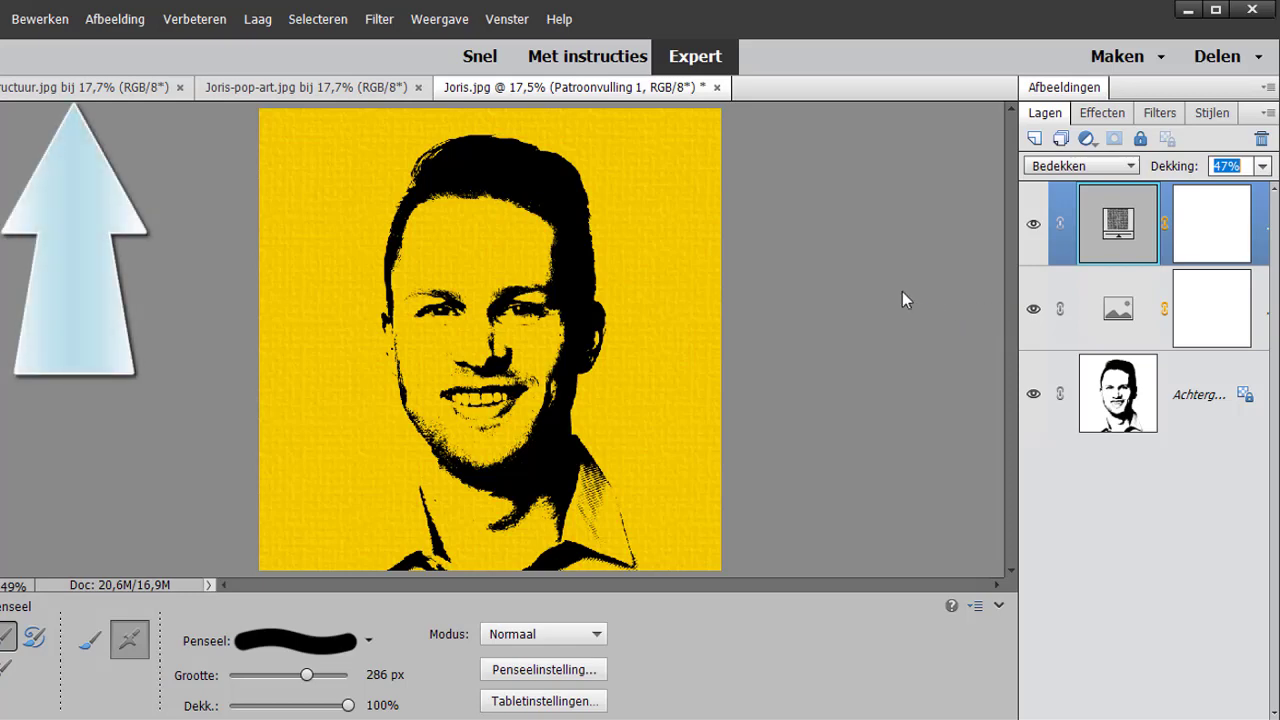
left_click(99, 89)
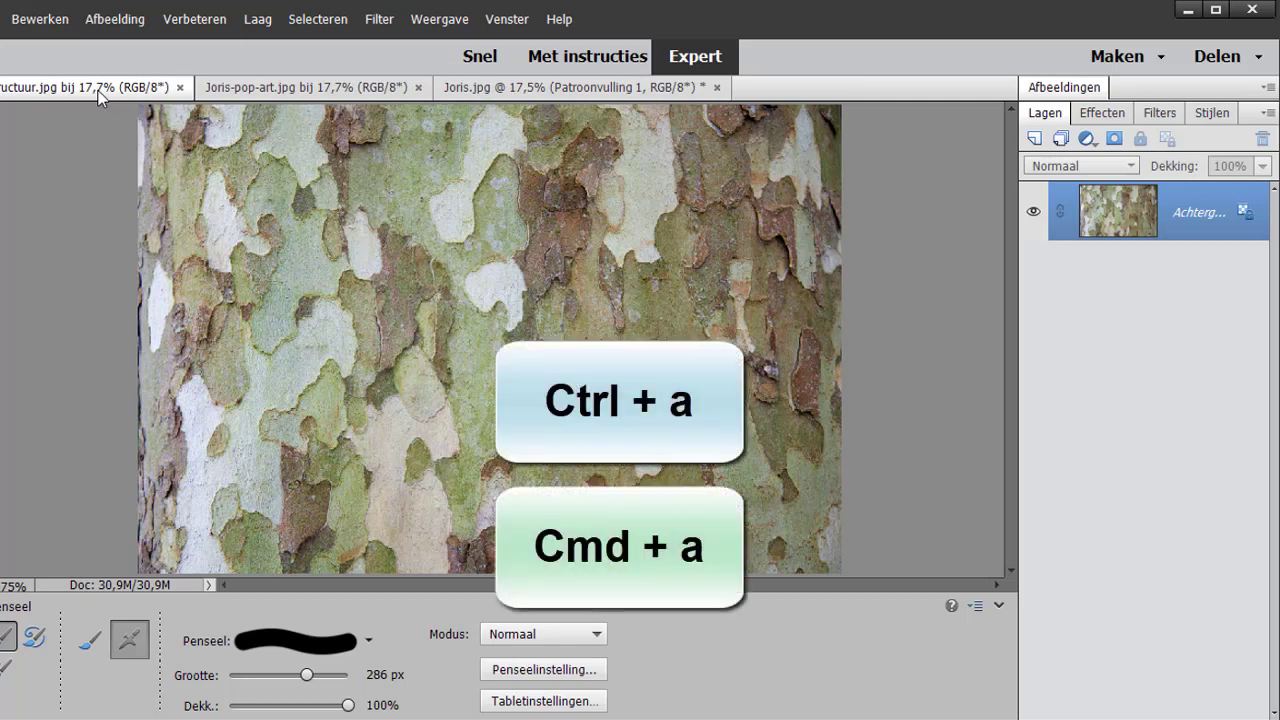
- Select all of structuur.jpg and paste it into Joris.jpg as new top layer Laag 1
key("ctrl+a")
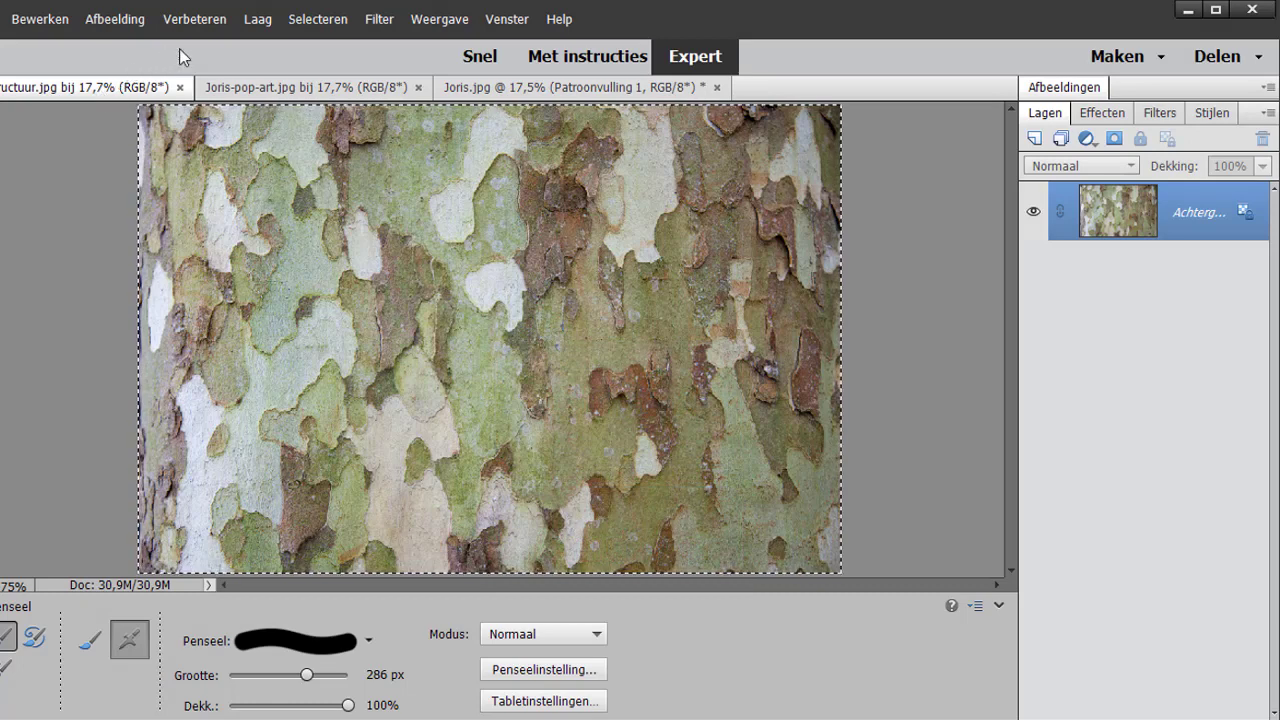
left_click(503, 88)
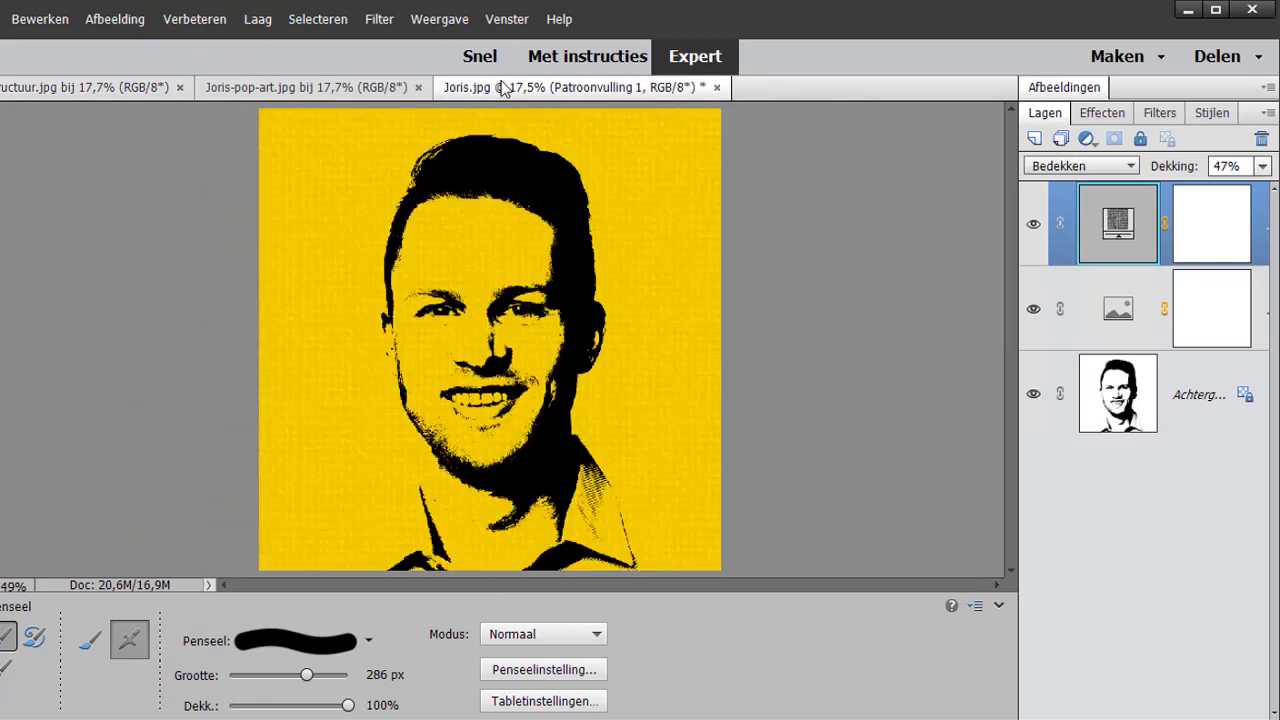
key("ctrl+v")
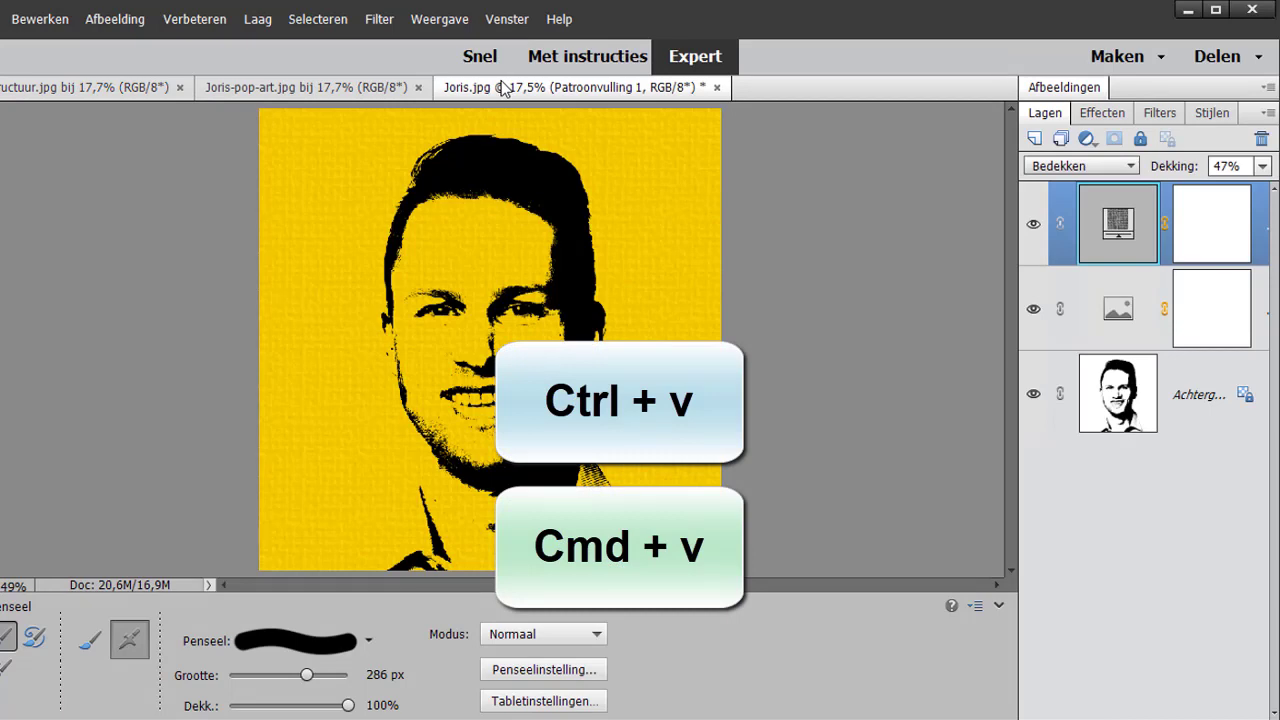
key("ctrl+v")
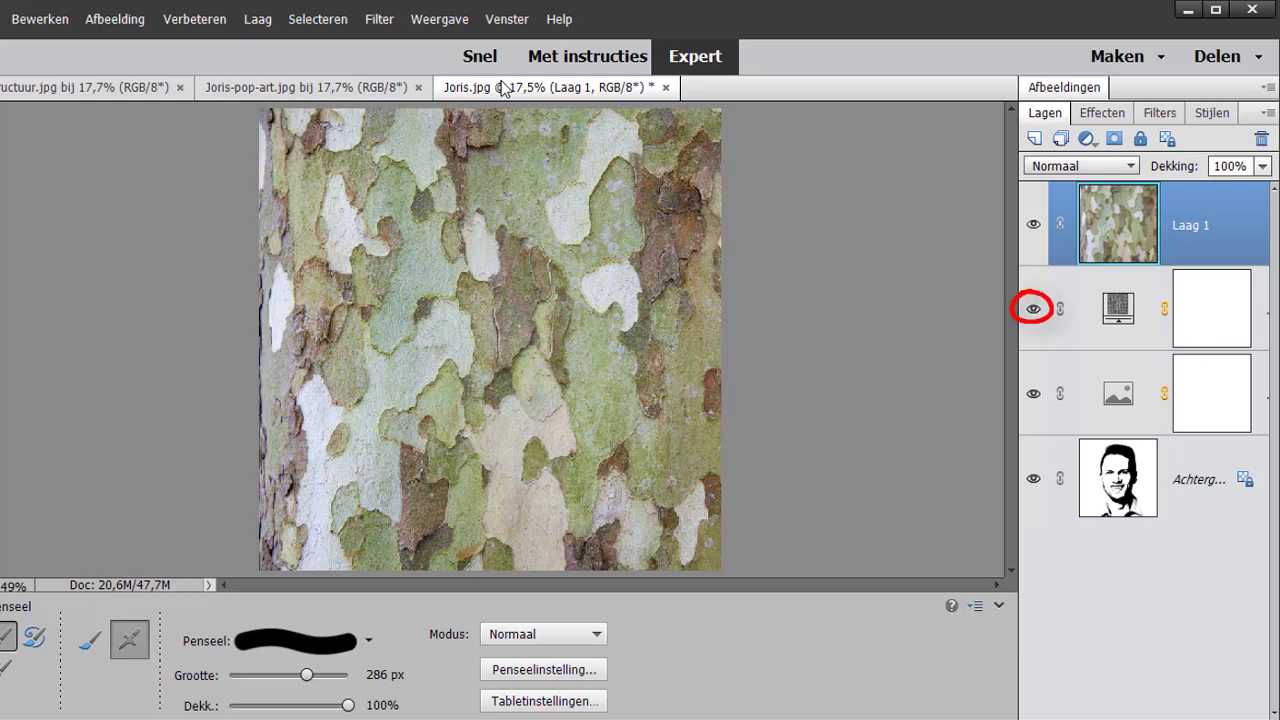
- Hide the woven pattern layer and set bark layer Laag 1 to Bedekken blend mode
left_click(1033, 309)
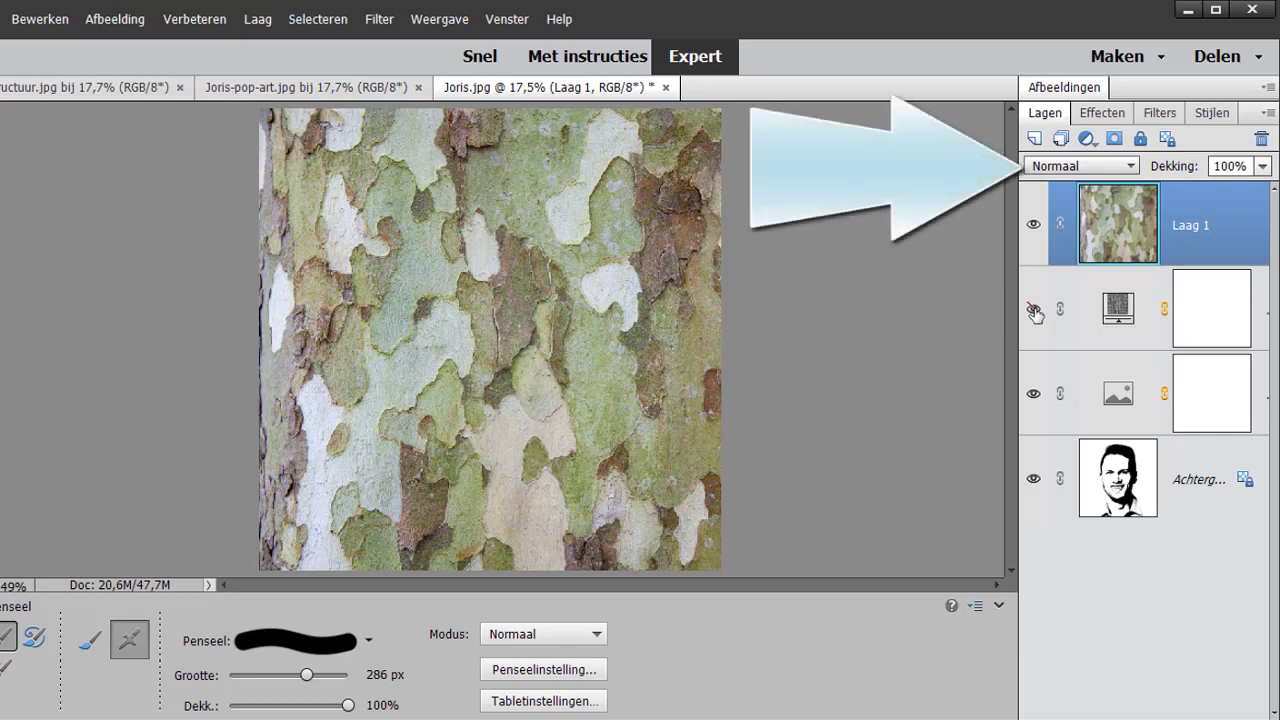
left_click(1134, 168)
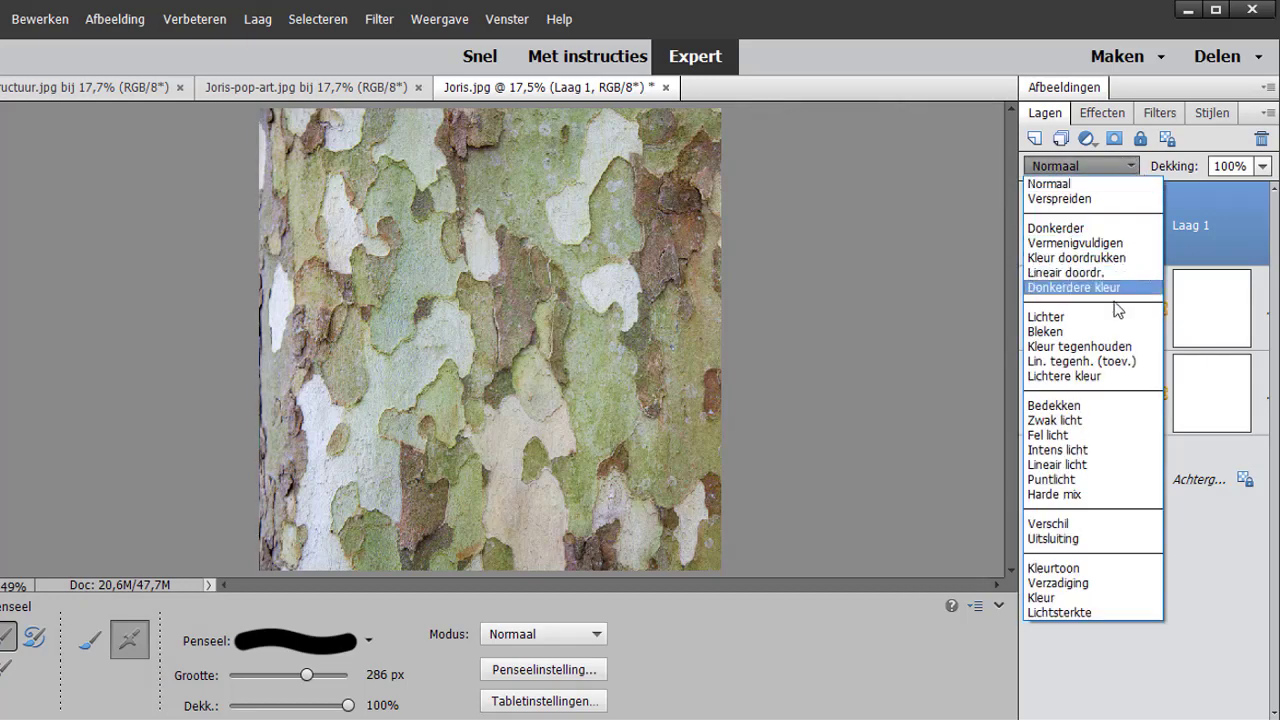
left_click(1088, 405)
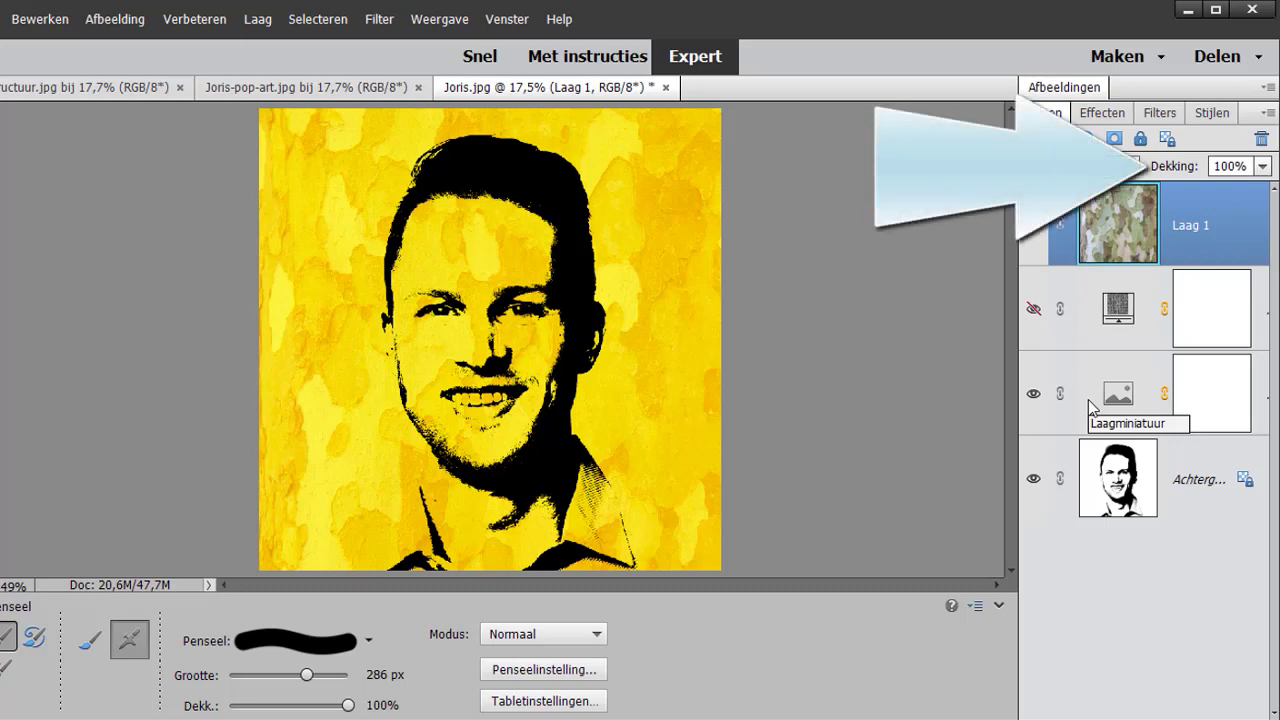
- Lower Laag 1's Dekking to 70% and add an empty layer mask to it
left_click(1263, 166)
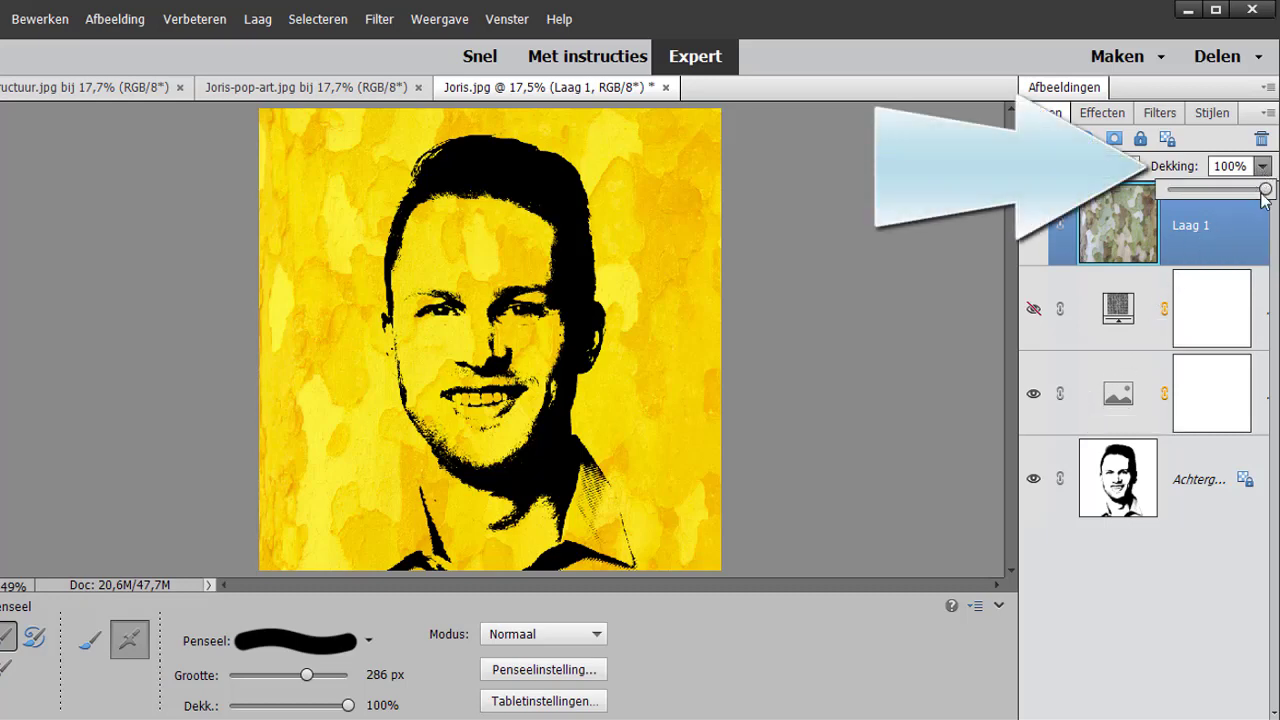
left_click_drag(1265, 191, 1236, 191)
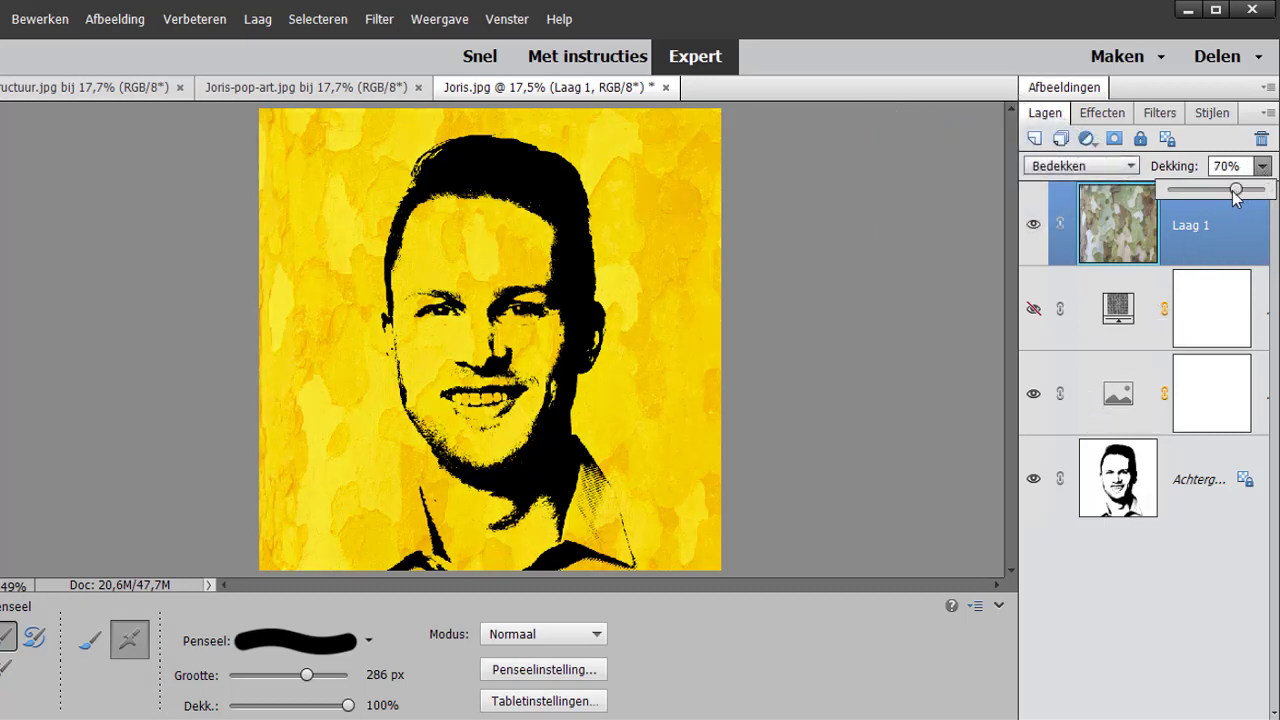
left_click(1263, 167)
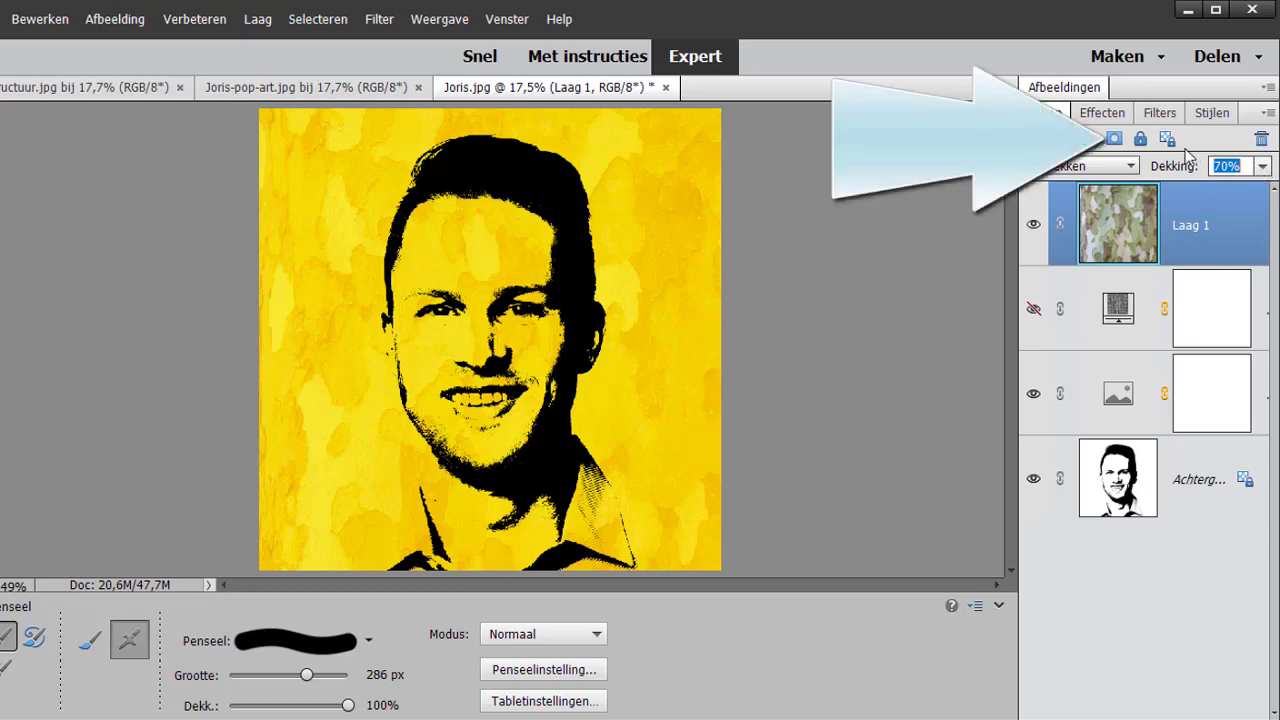
left_click(1116, 140)
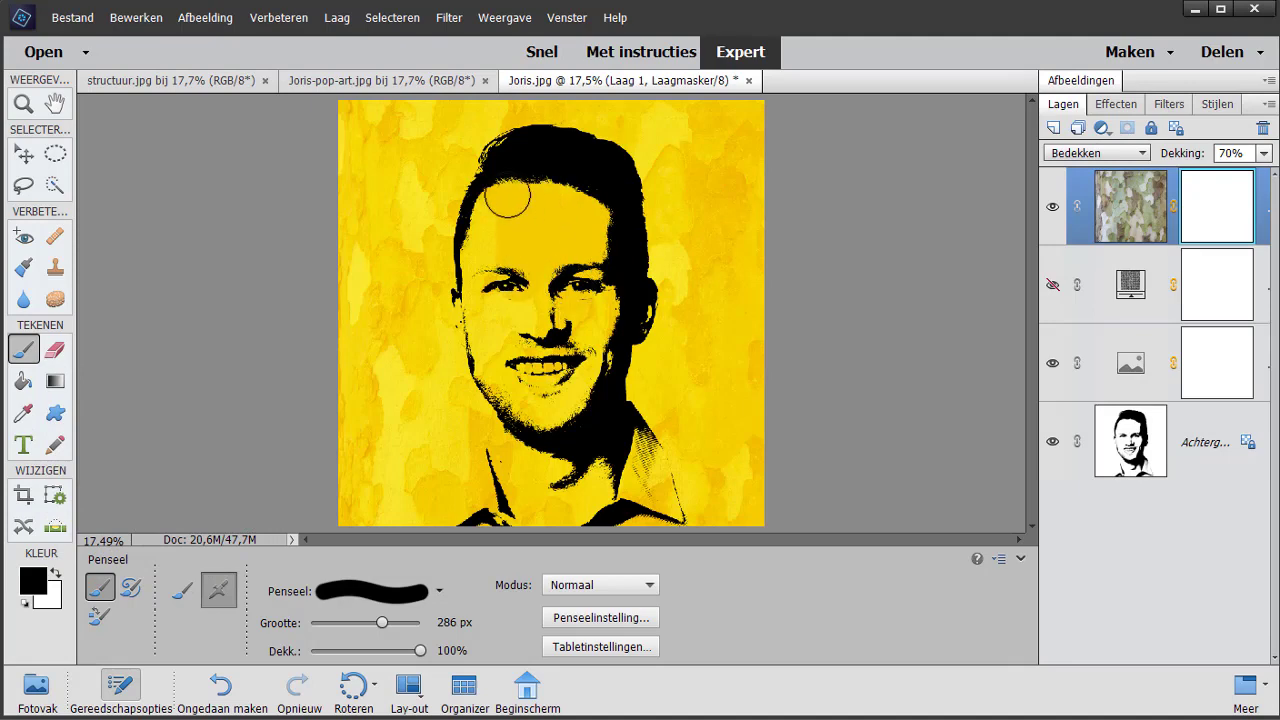
- Paint black over the face on Laag 1's mask, then reopen the Verloop toewijzen settings
left_click_drag(484, 316, 560, 400)
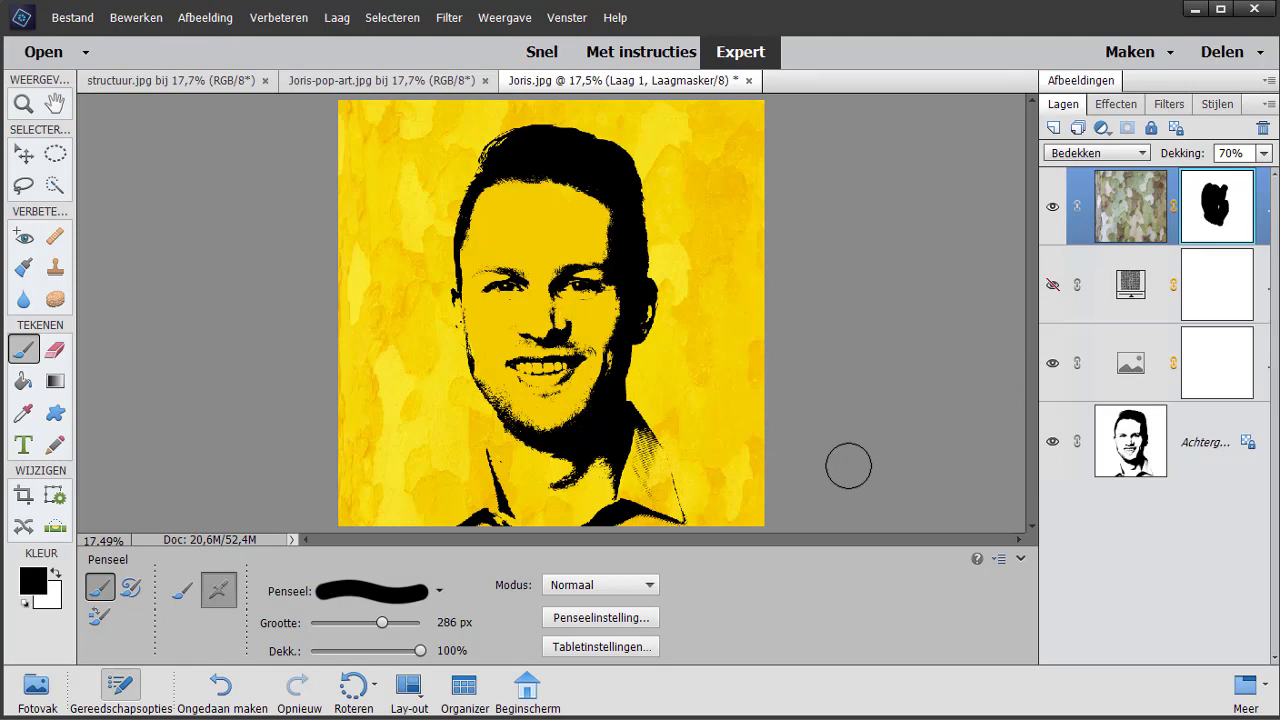
double_click(1125, 368)
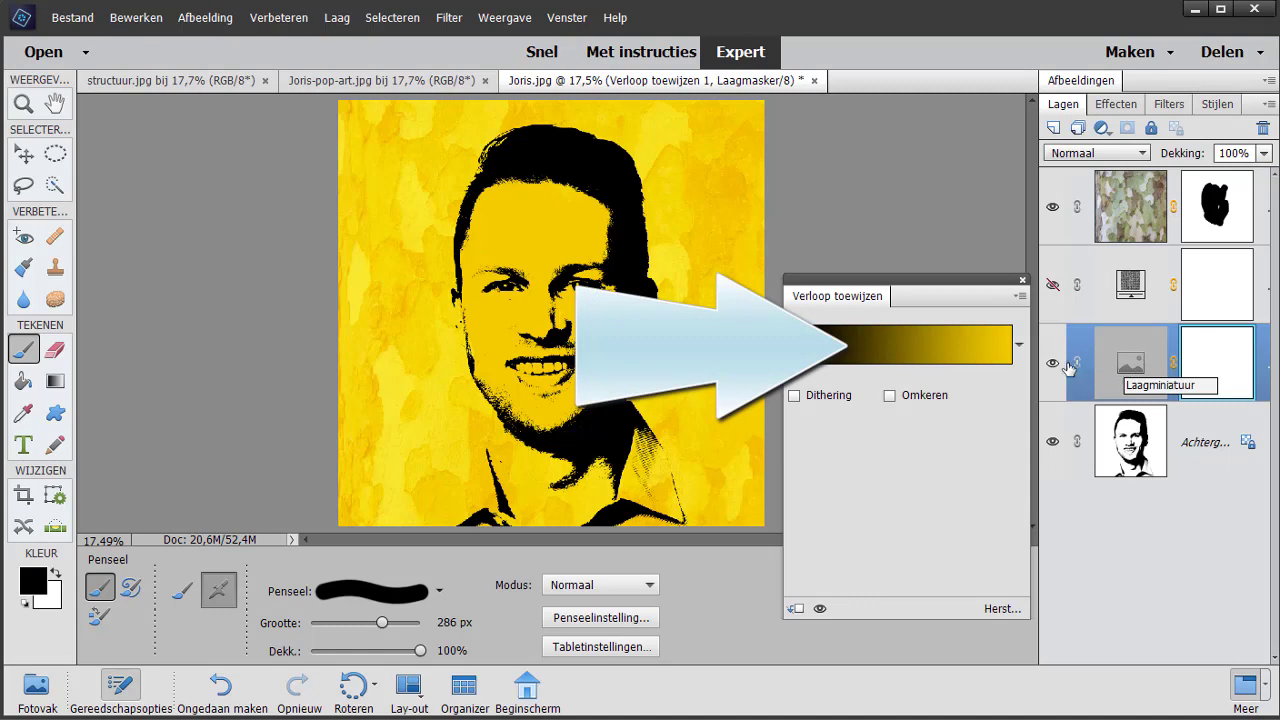
- Open the Verloopbewerker for the black-to-yellow gradient map via its gradient bar
left_click(908, 355)
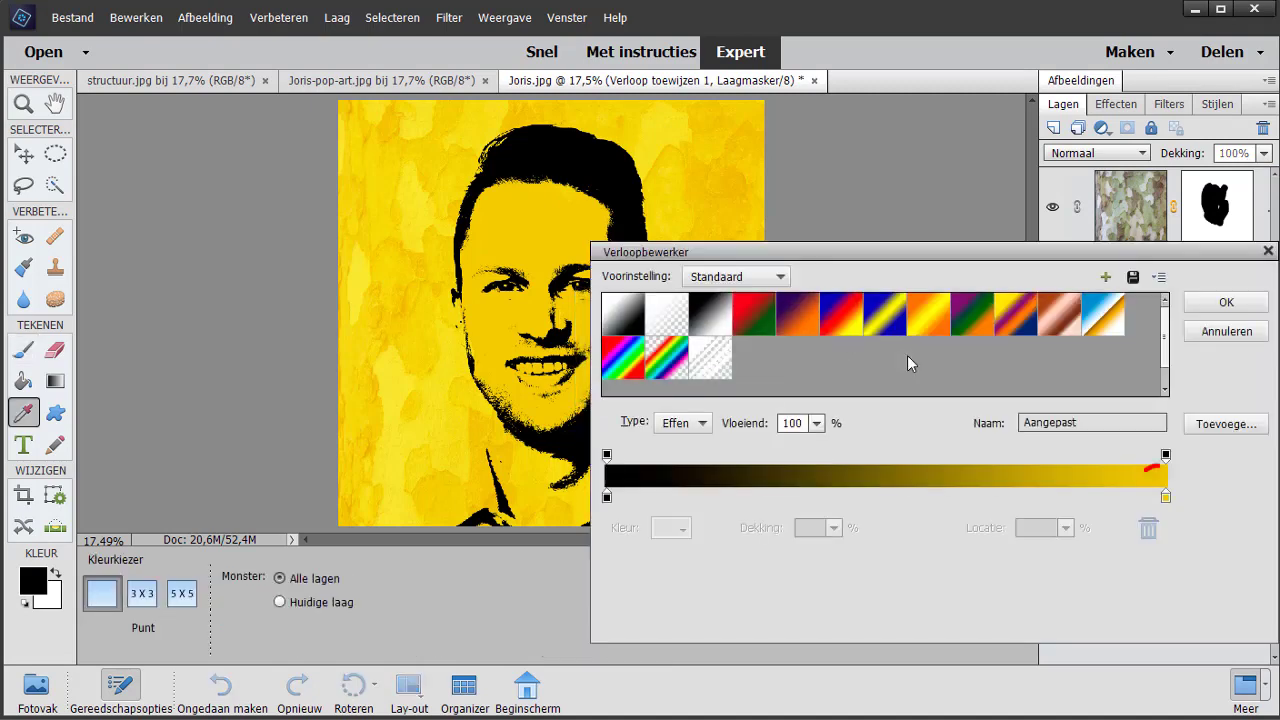